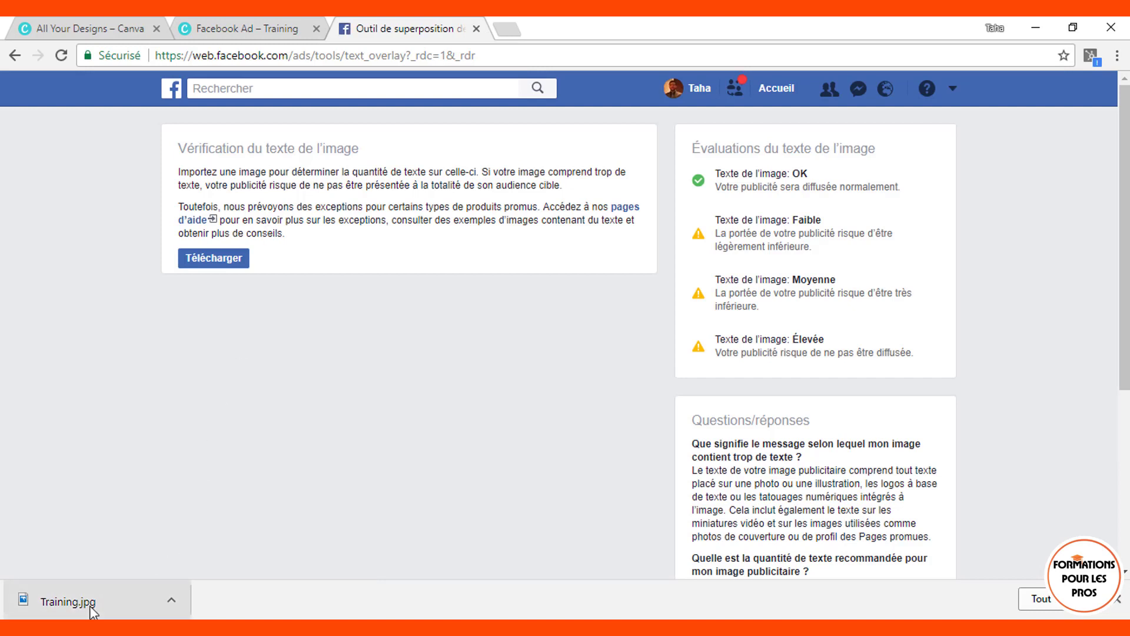
- Check Training.jpg with Facebook's image text tool, then switch back to the Canva Facebook Ad design and dismiss the download message
drag(89, 605, 363, 217)
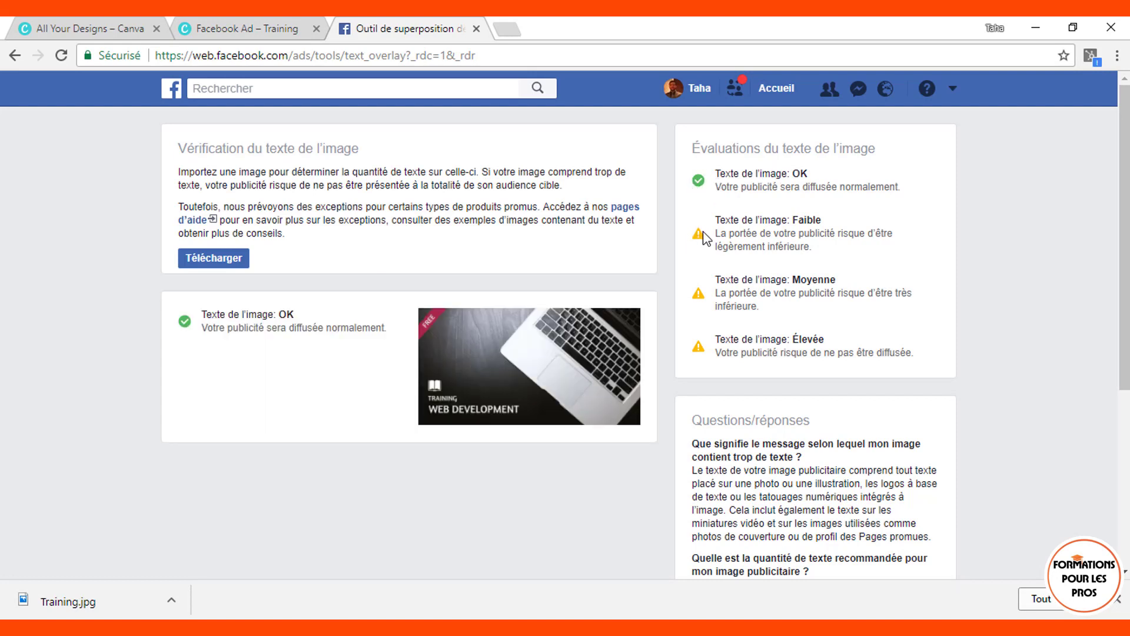
click(238, 23)
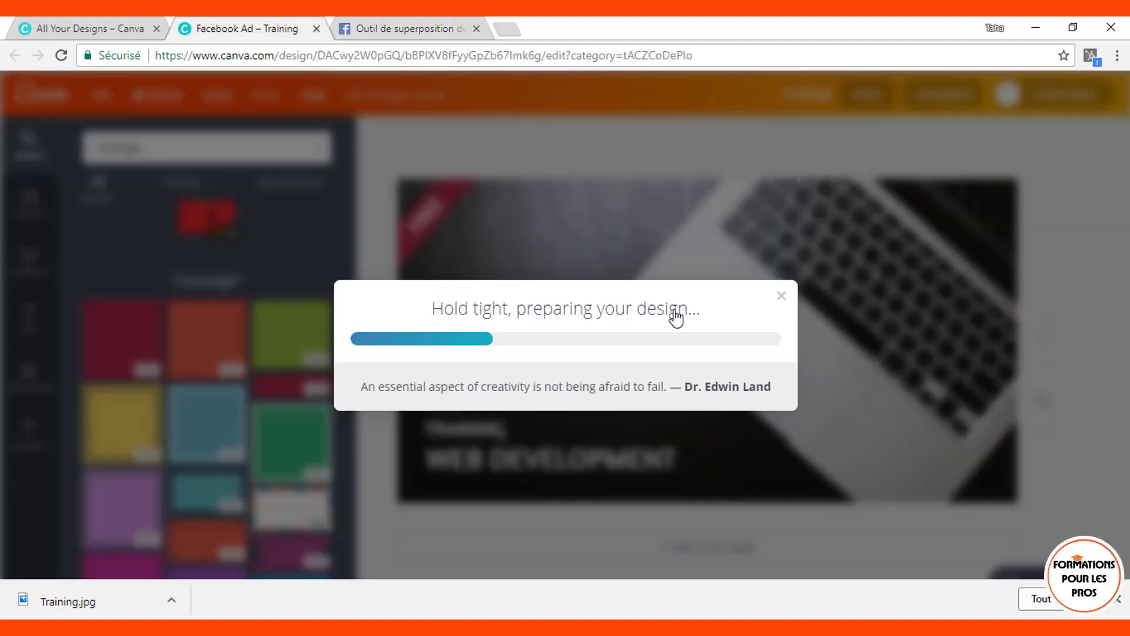
click(781, 253)
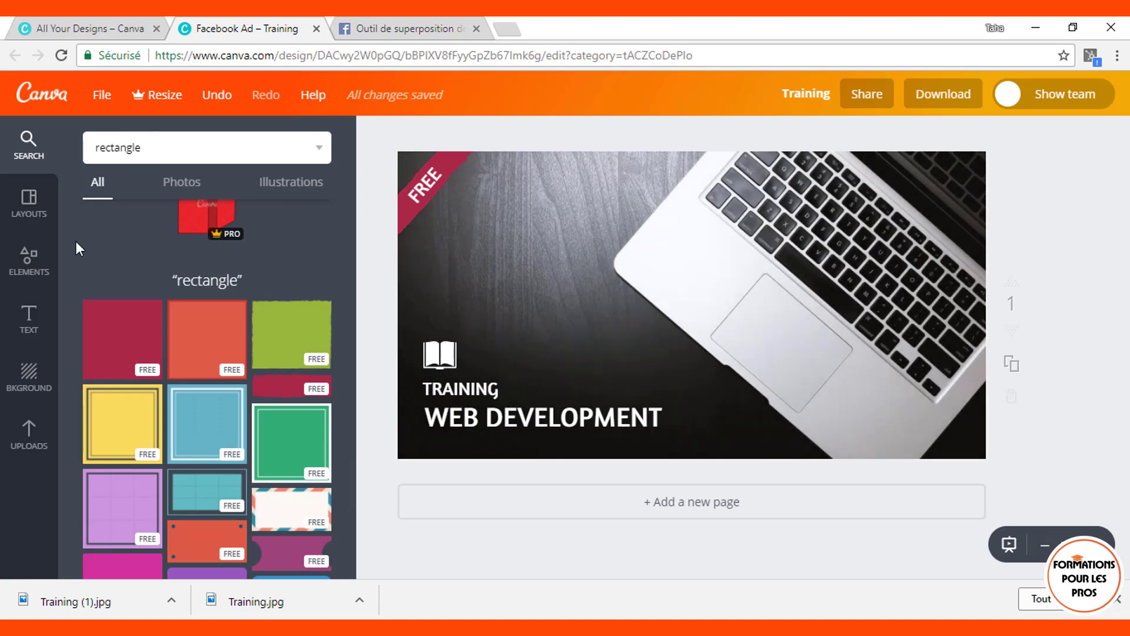
- Add the "Graphic Design for Beginners" text template with school, date and room lines to the banner
click(21, 317)
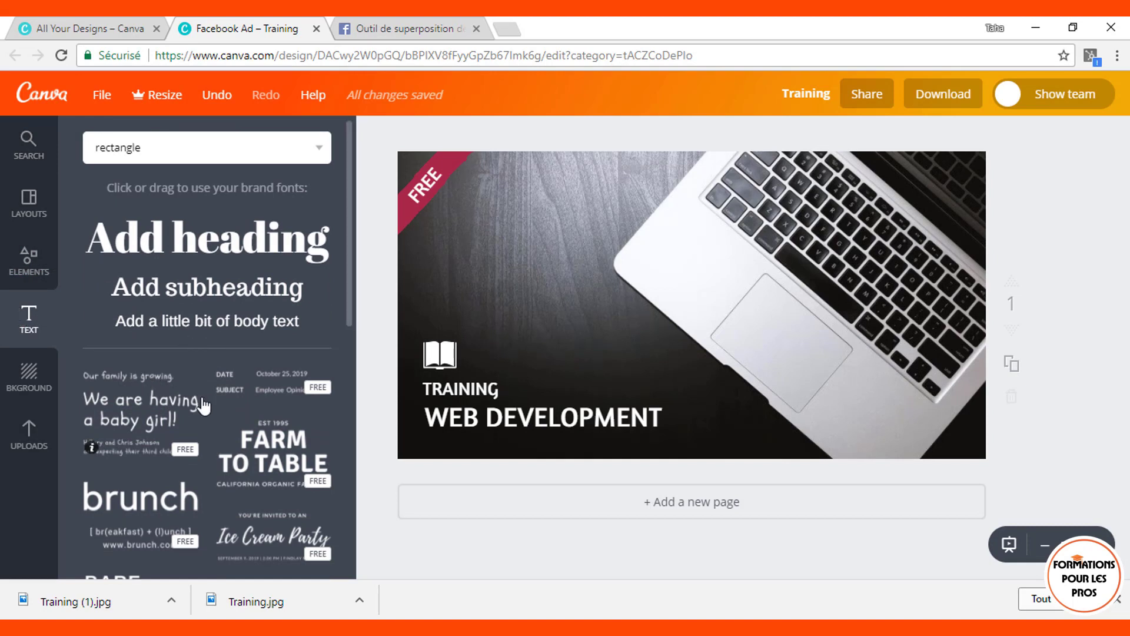
scroll(228, 409, down, 5)
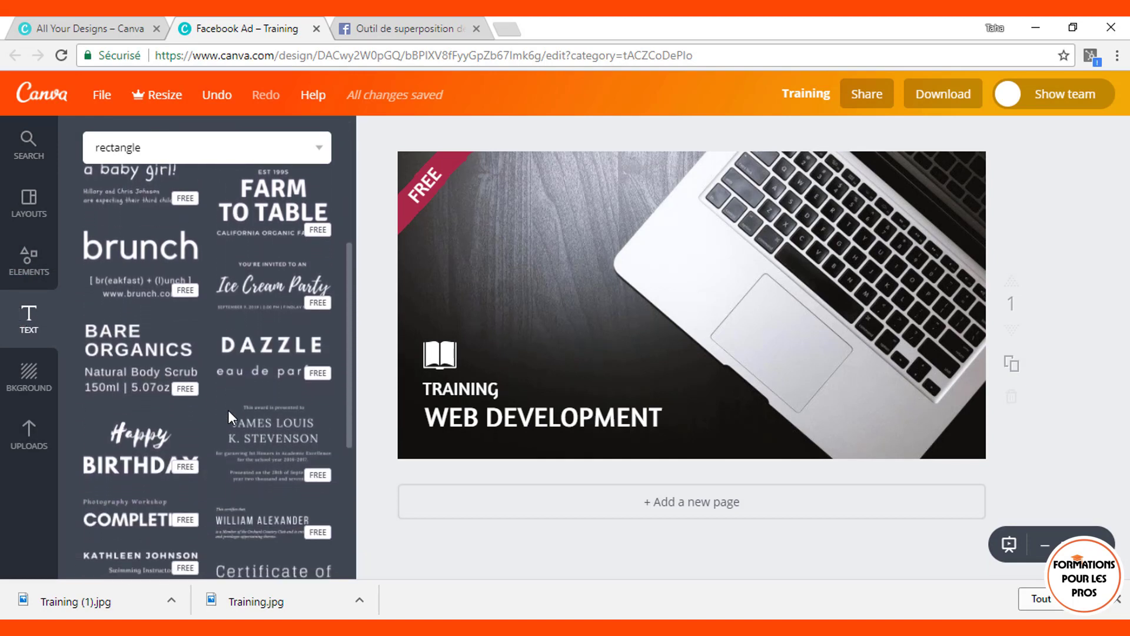
scroll(229, 419, down, 2)
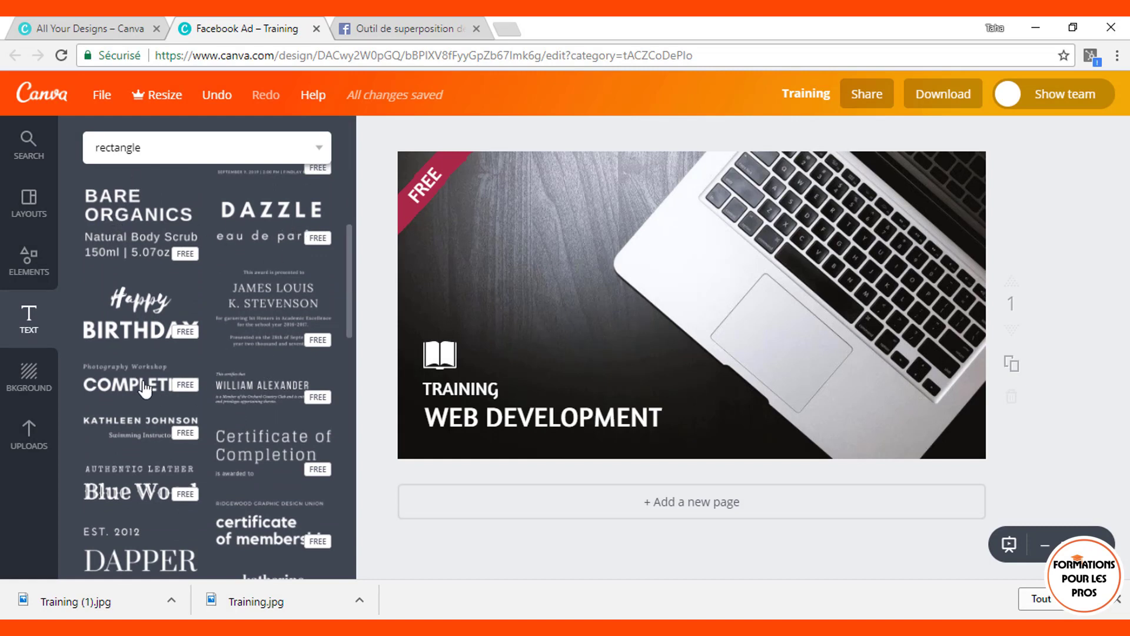
scroll(145, 390, down, 6)
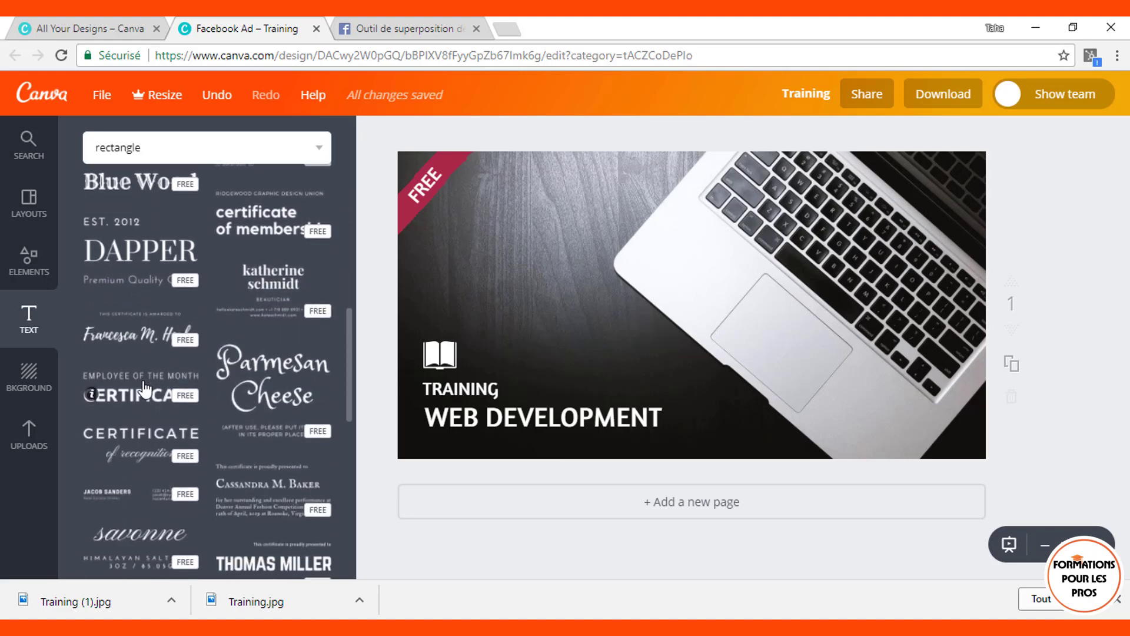
scroll(145, 390, down, 2)
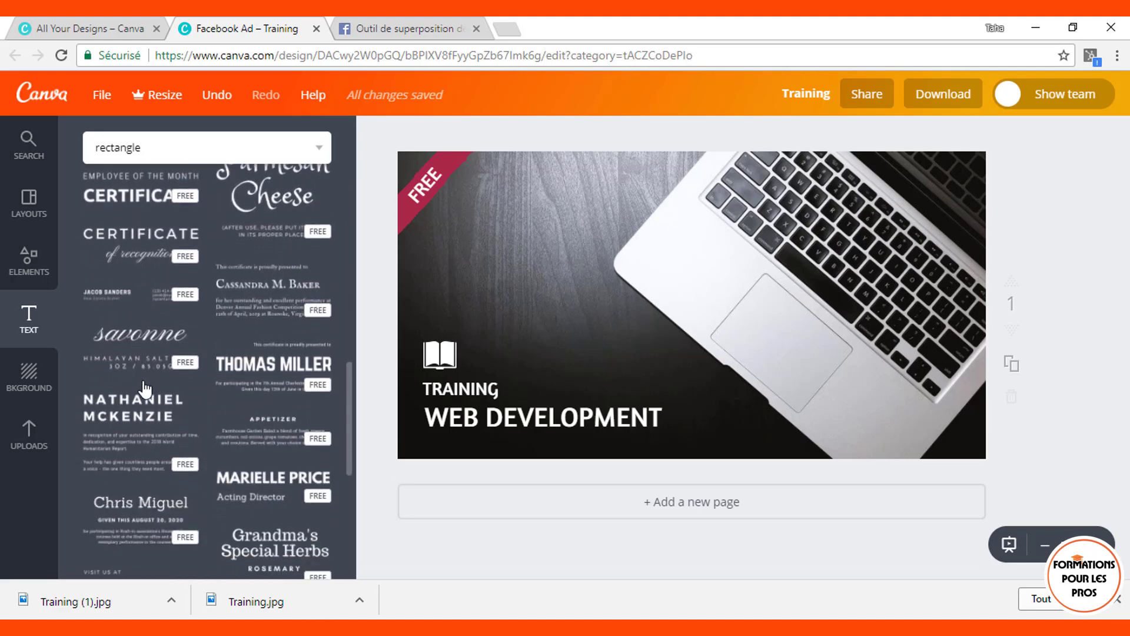
scroll(145, 389, down, 6)
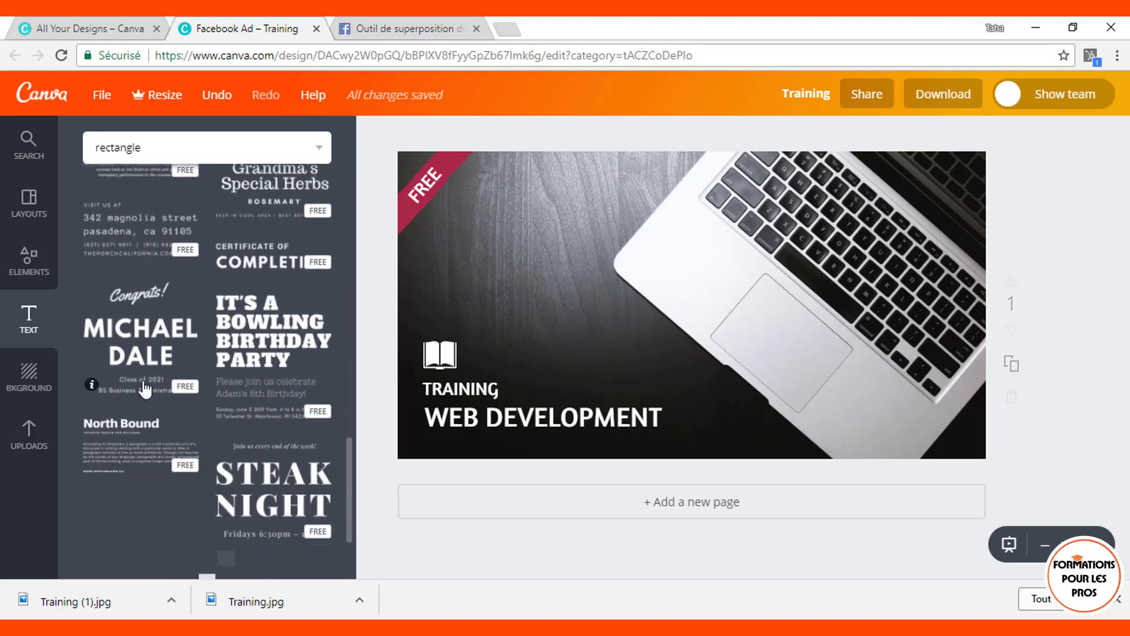
scroll(144, 389, down, 3)
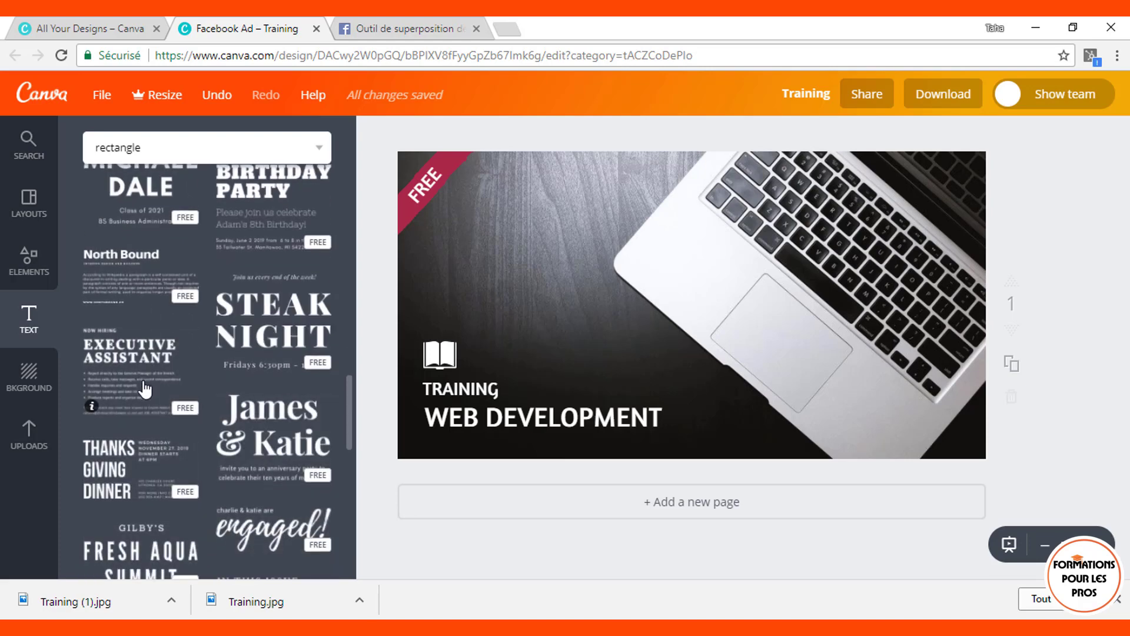
scroll(146, 390, down, 1)
scroll(145, 388, down, 7)
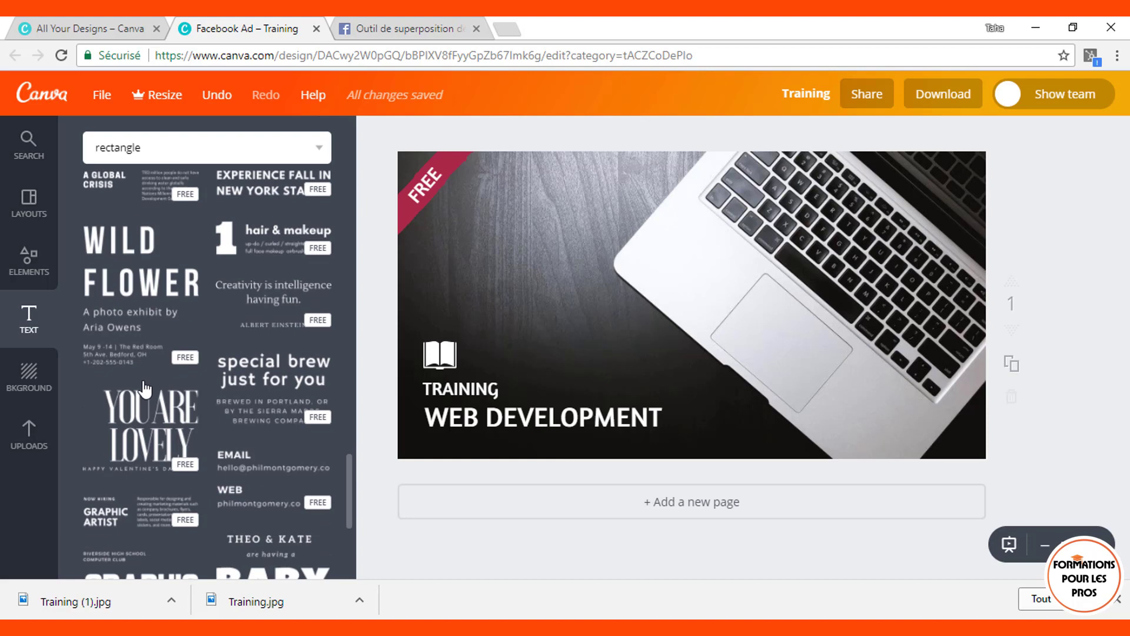
scroll(184, 422, down, 5)
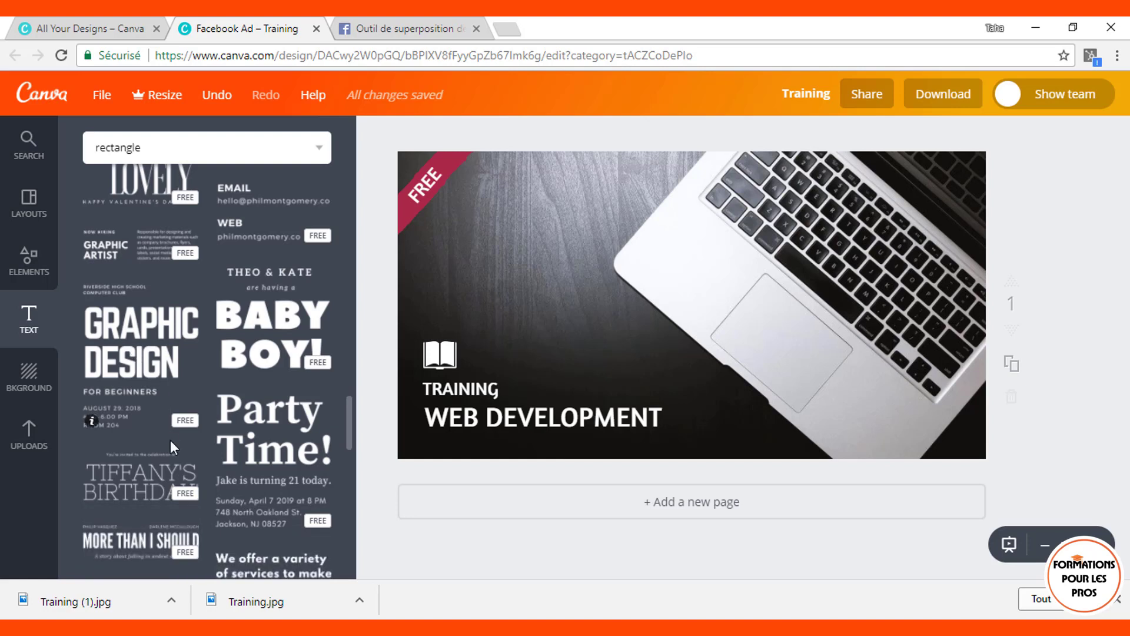
click(112, 427)
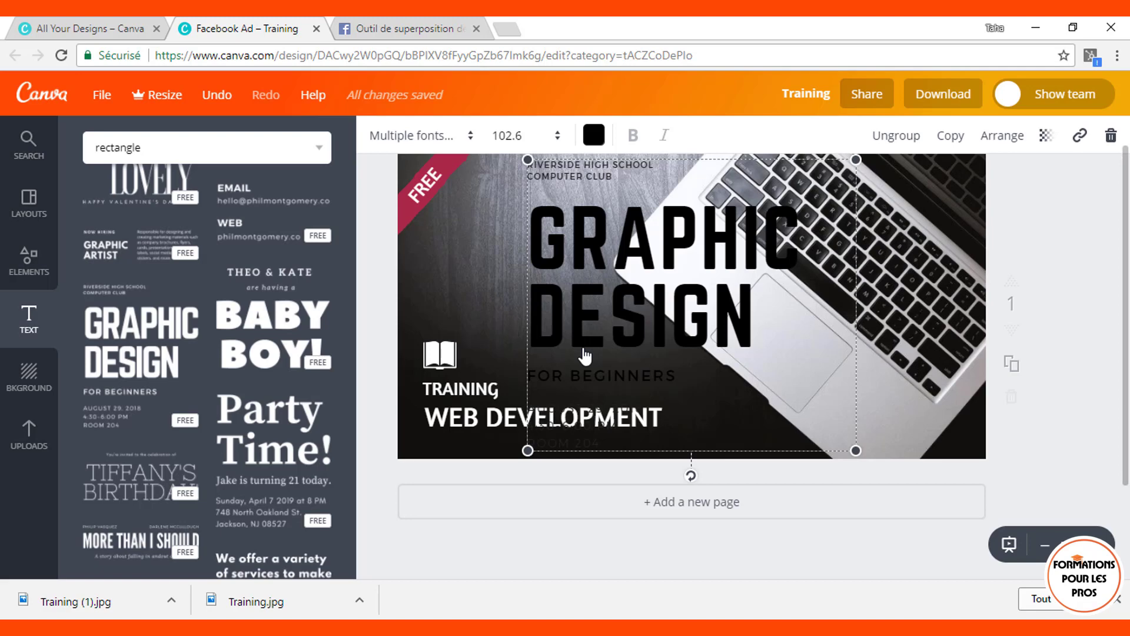
- Colour the added text group white and move it over the laptop on the right side of the banner
click(593, 139)
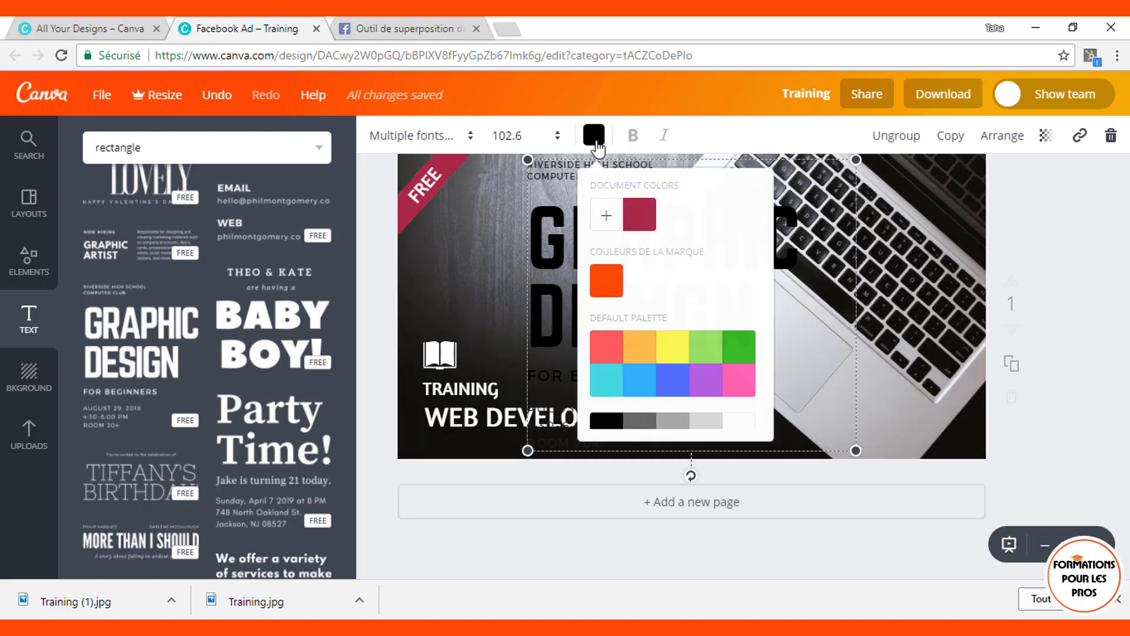
click(739, 420)
click(475, 289)
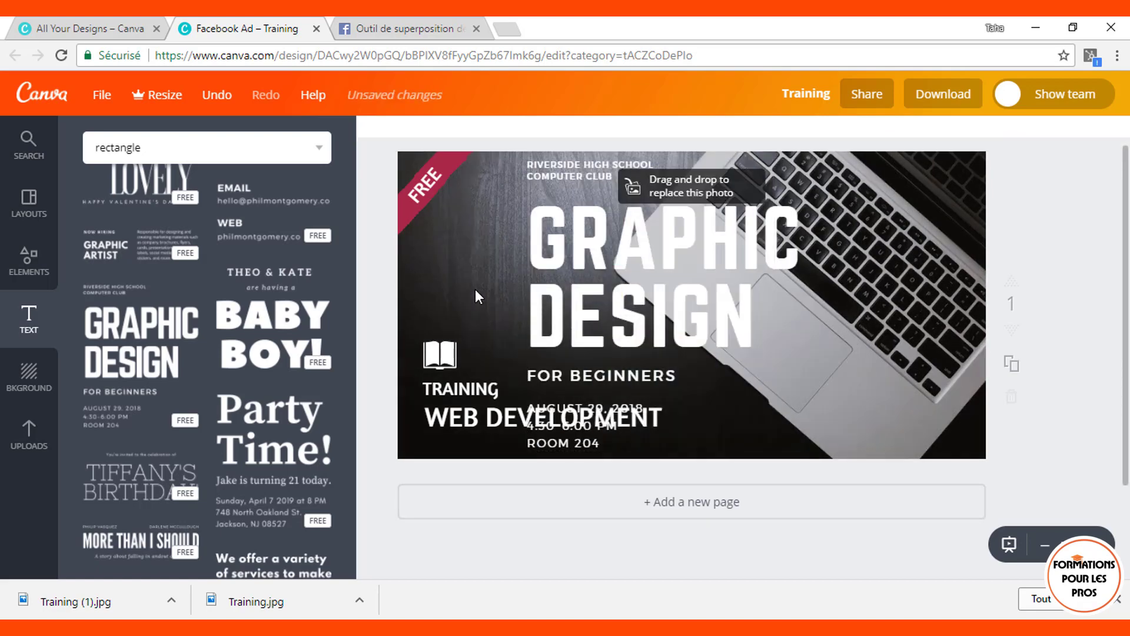
drag(671, 247, 884, 229)
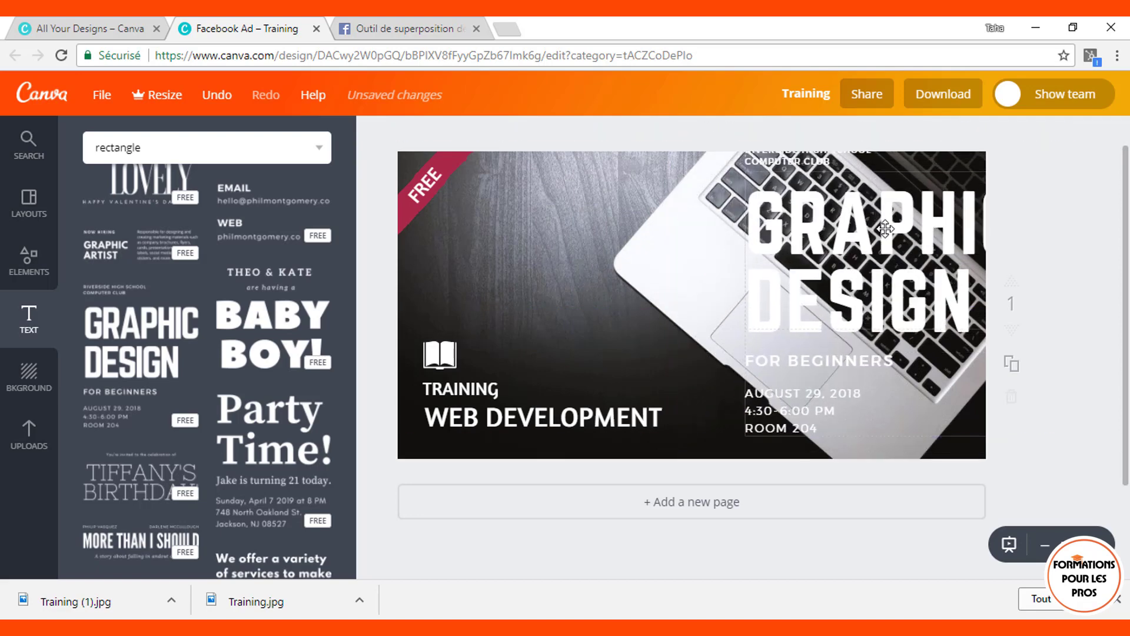
- Ungroup the added text and delete its large "GRAPHIC DESIGN" heading
click(865, 280)
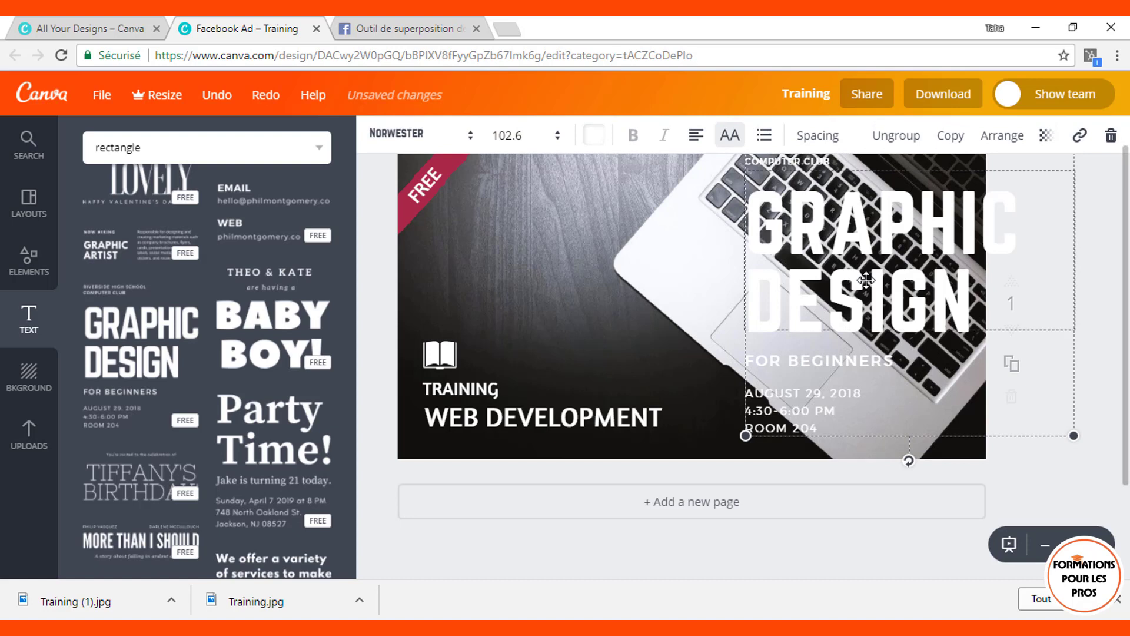
double_click(865, 280)
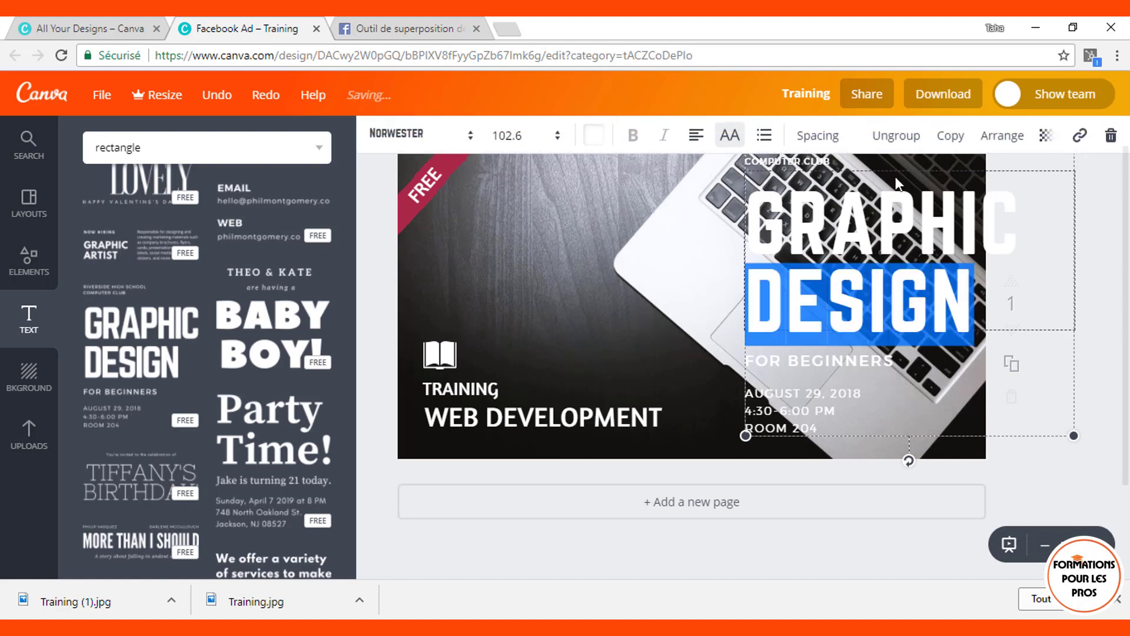
click(893, 138)
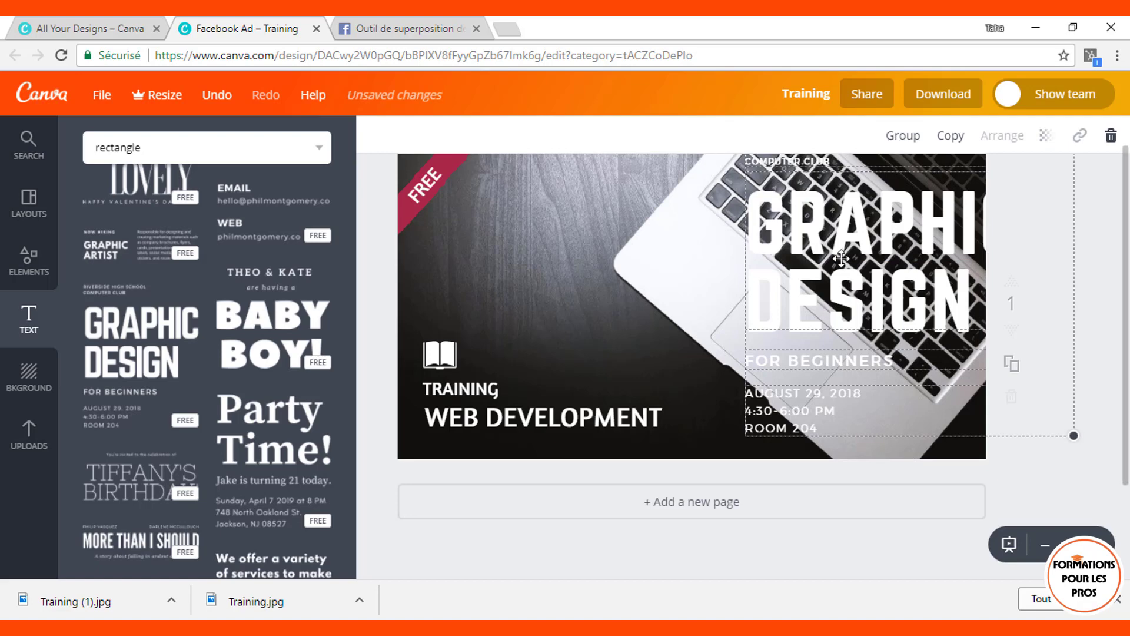
click(631, 299)
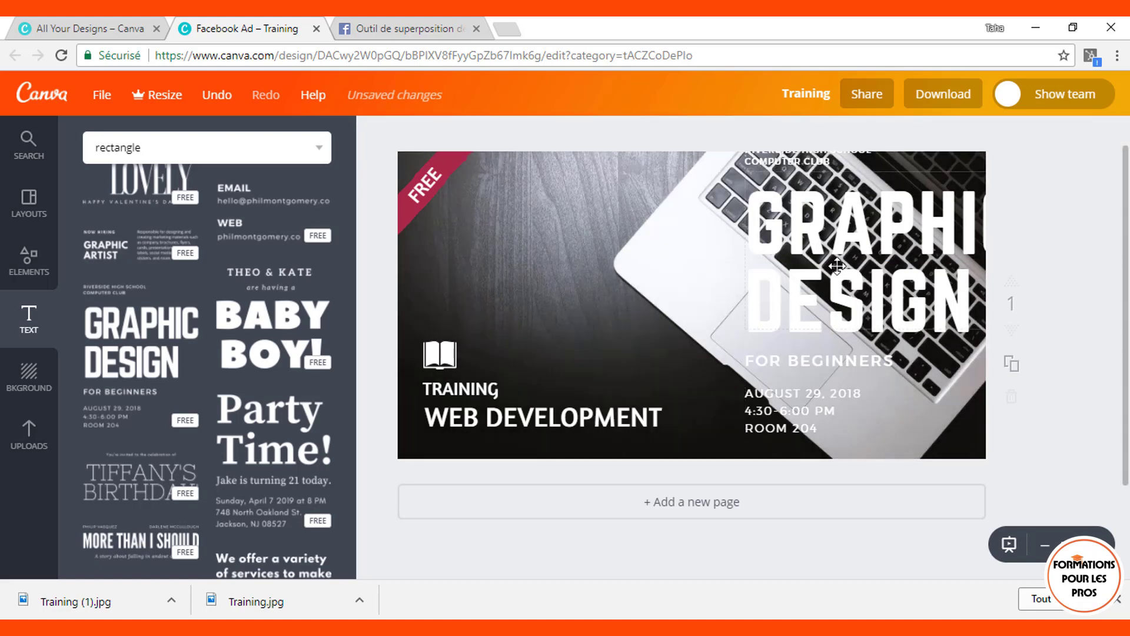
click(837, 266)
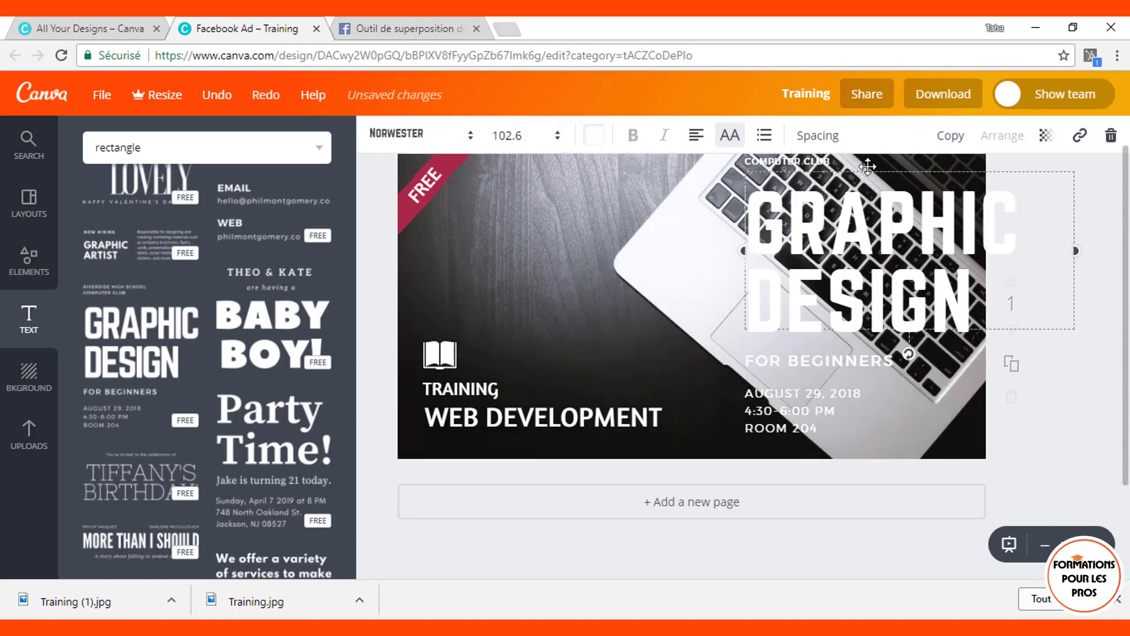
click(1106, 140)
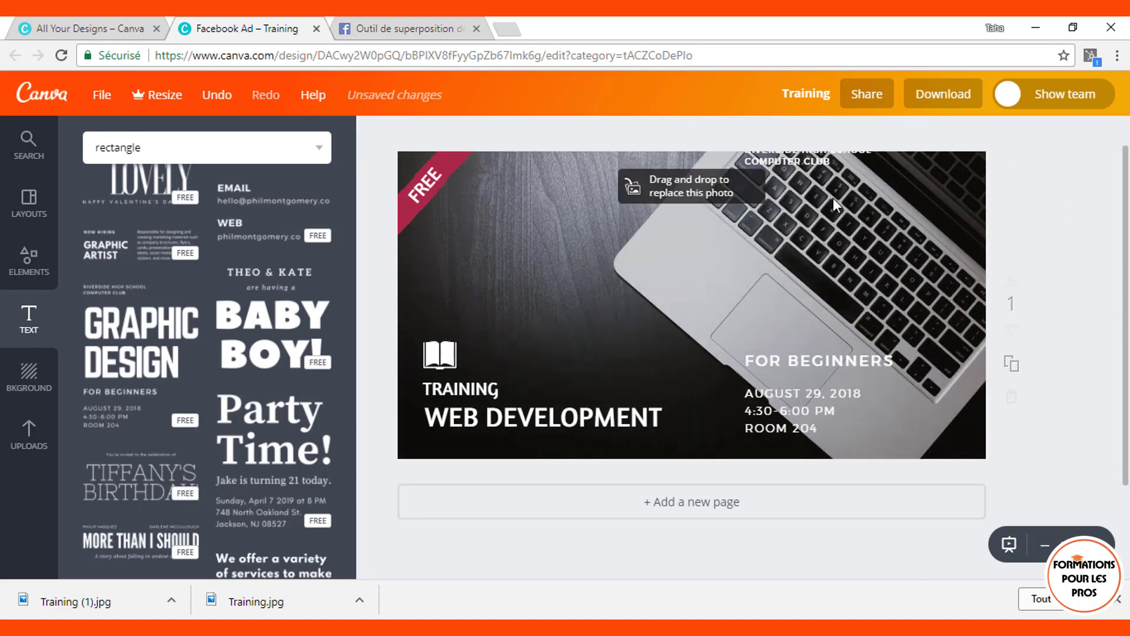
- Stack the school, "FOR BEGINNERS" and date text blocks right-aligned in the banner's lower-right corner, keeping "FOR BEGINNERS" on one line
drag(801, 162, 803, 270)
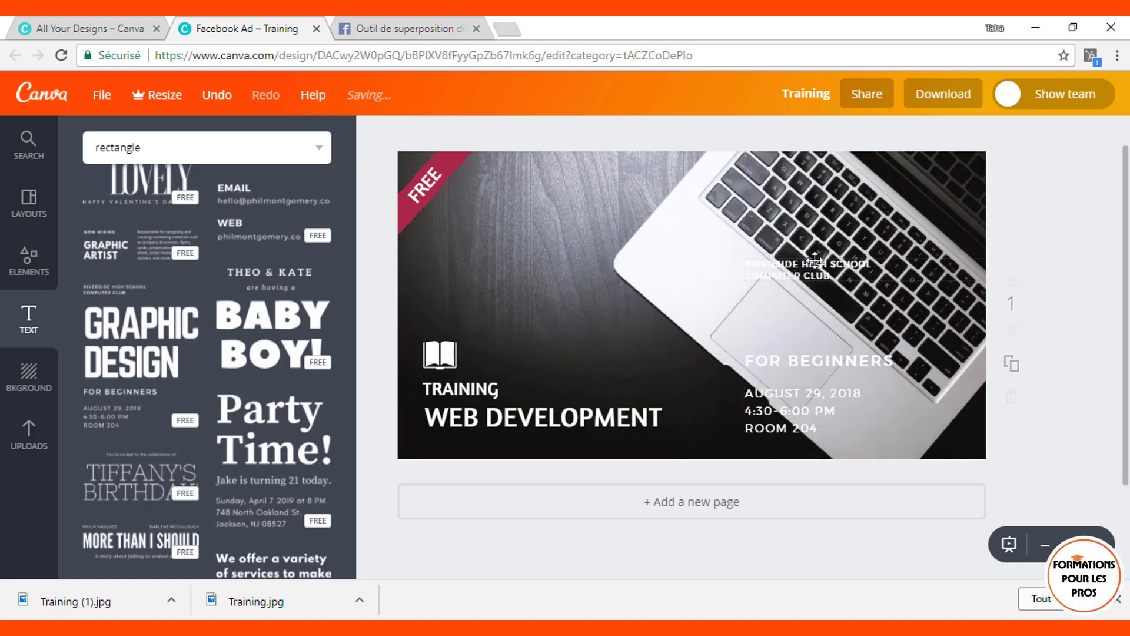
click(815, 259)
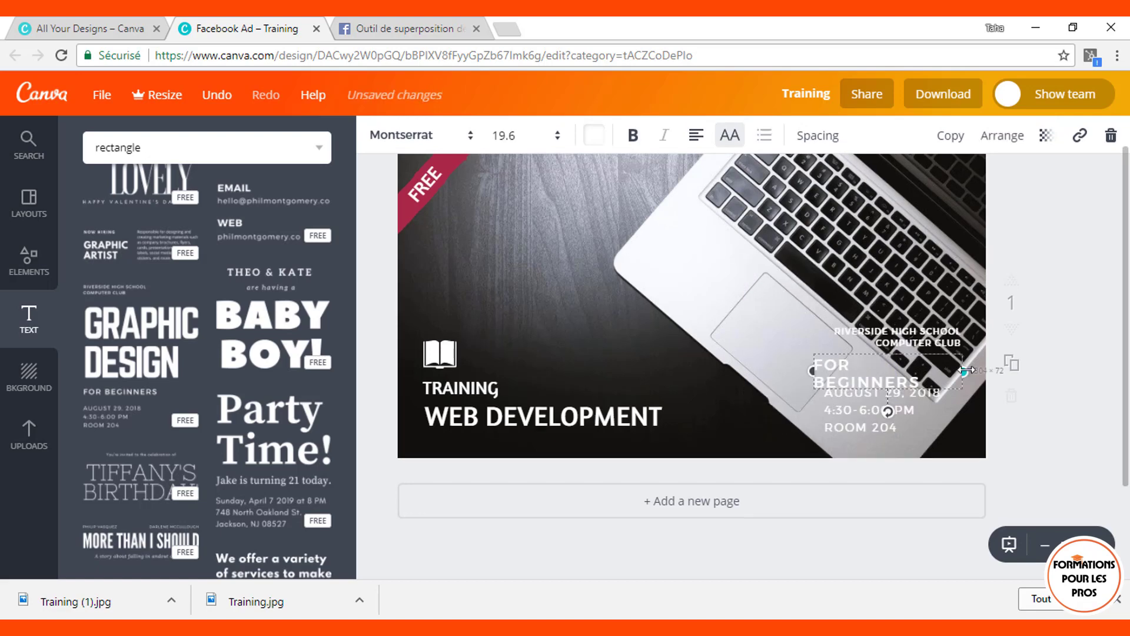
drag(936, 366, 968, 368)
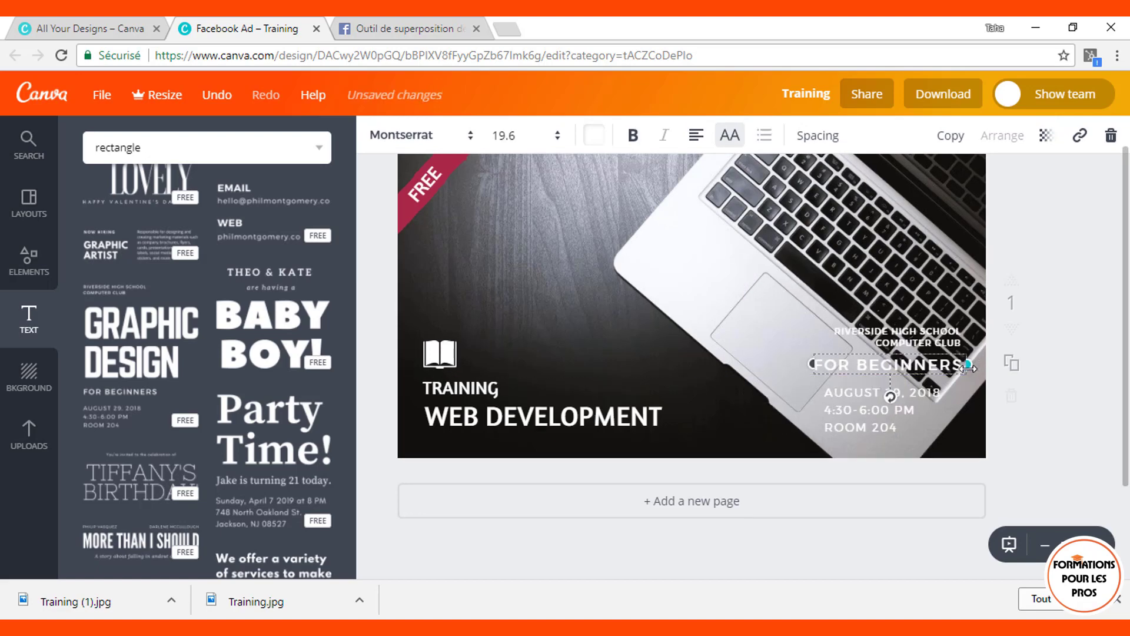
click(697, 135)
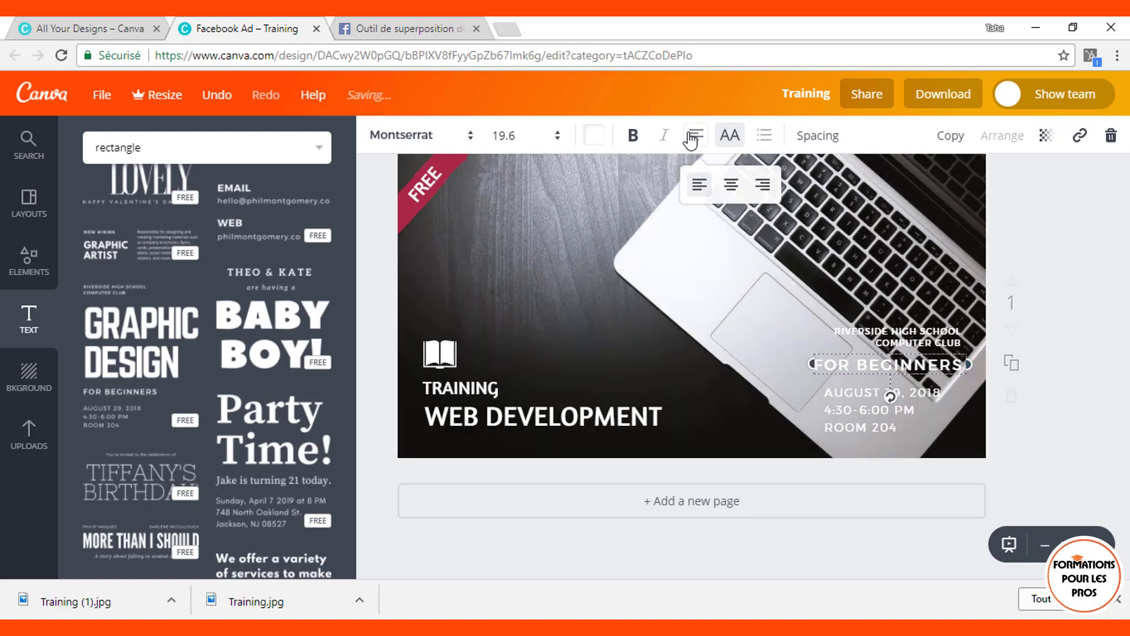
click(765, 186)
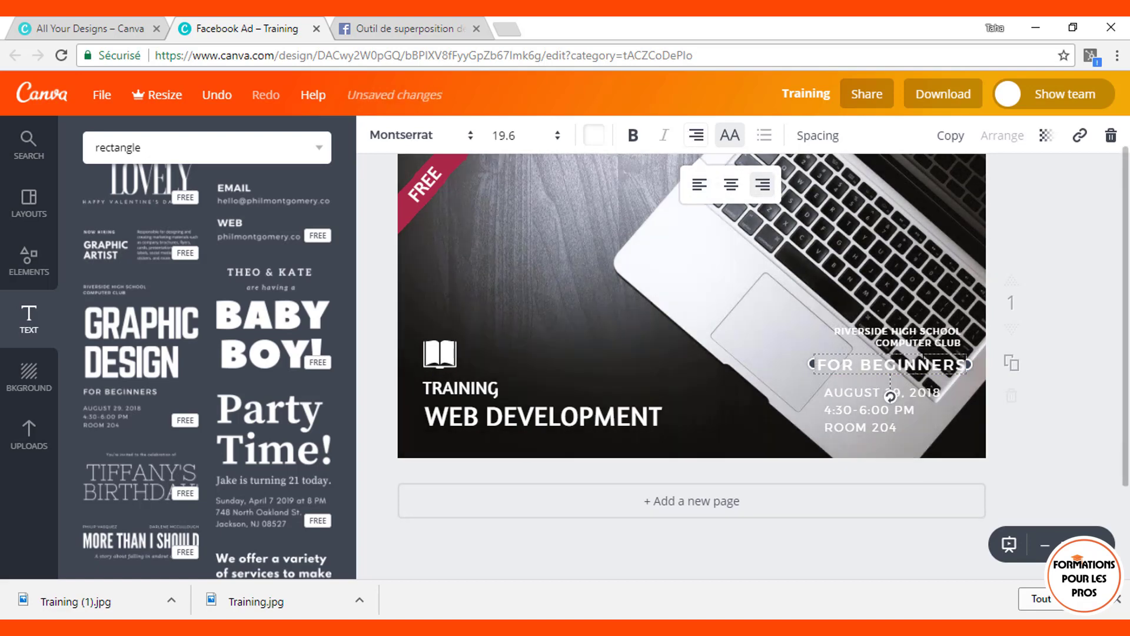
drag(922, 351, 915, 351)
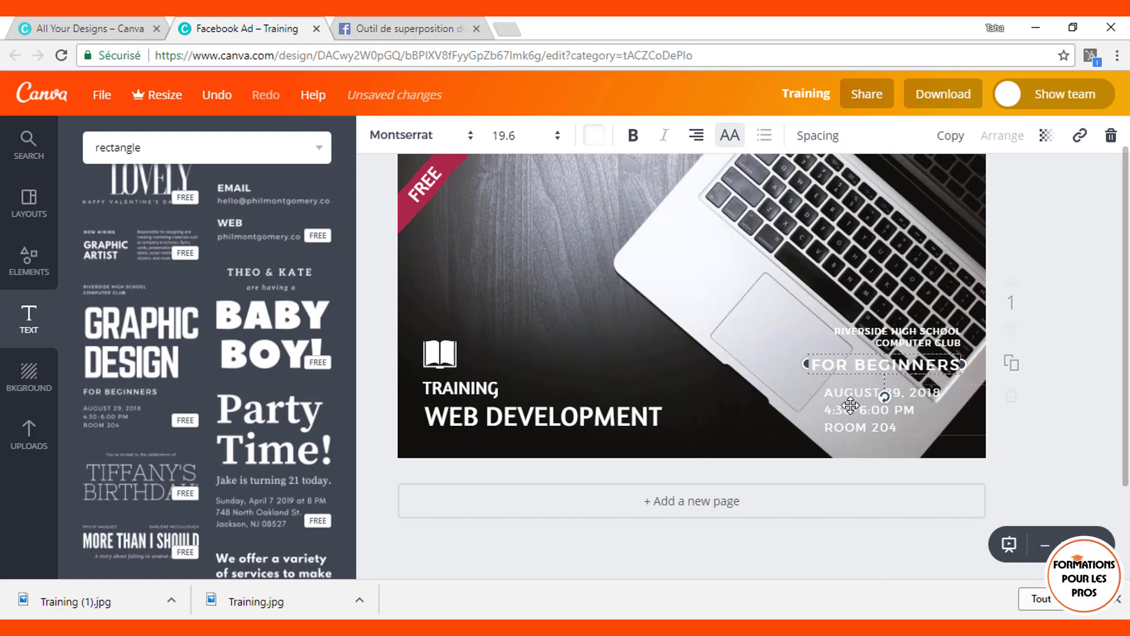
drag(851, 405, 872, 375)
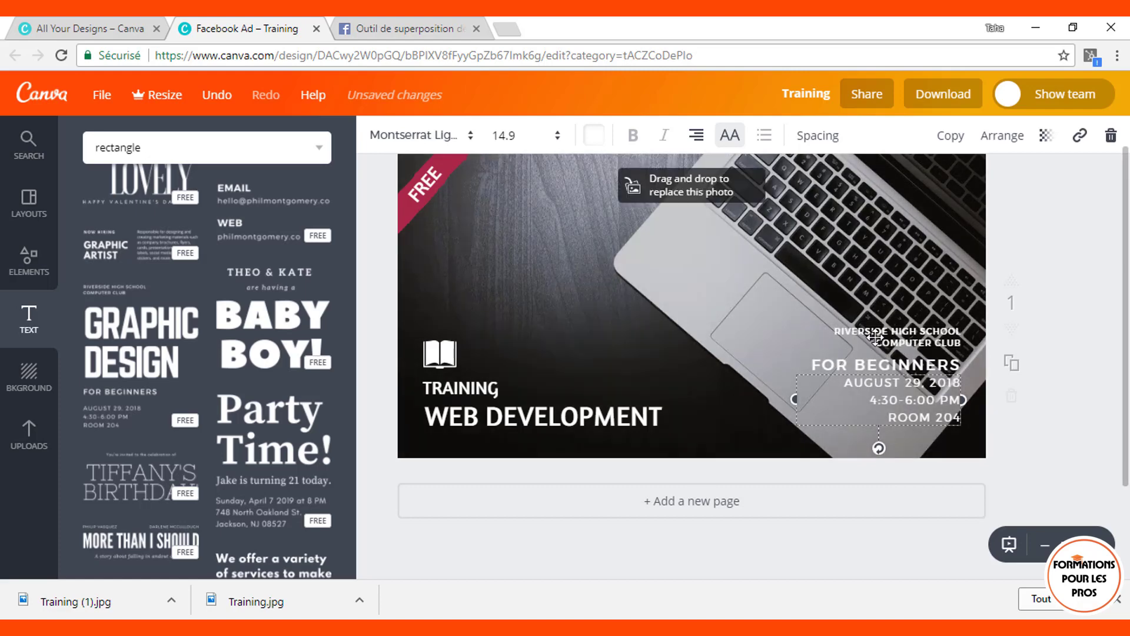
click(566, 298)
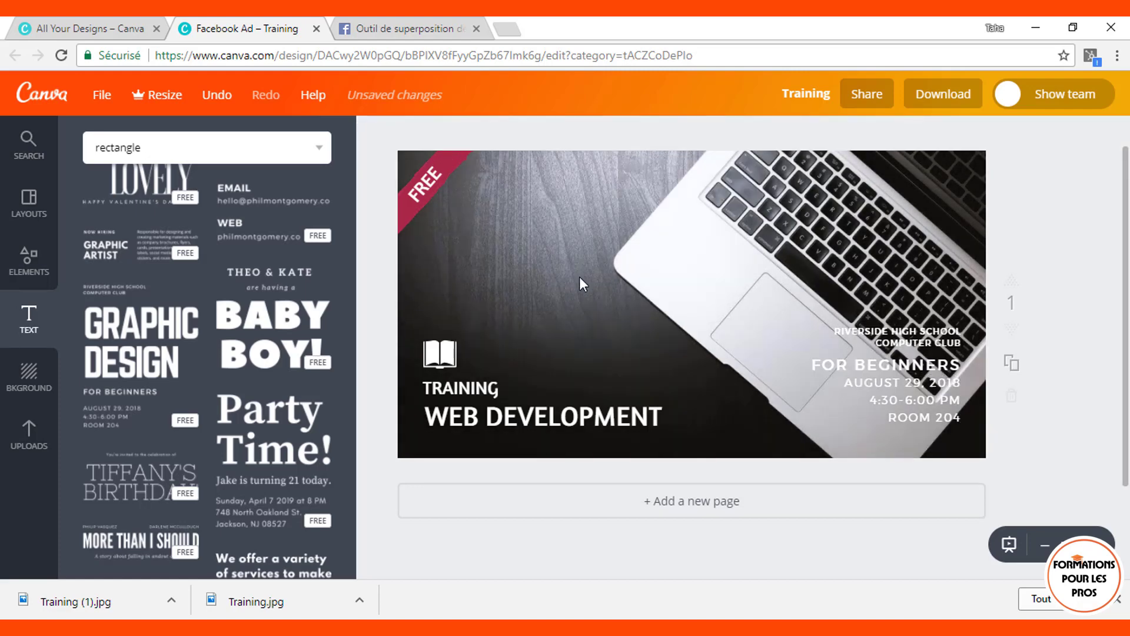
- Darken the laptop background photo by lowering its brightness in the advanced filter options
click(579, 276)
click(420, 135)
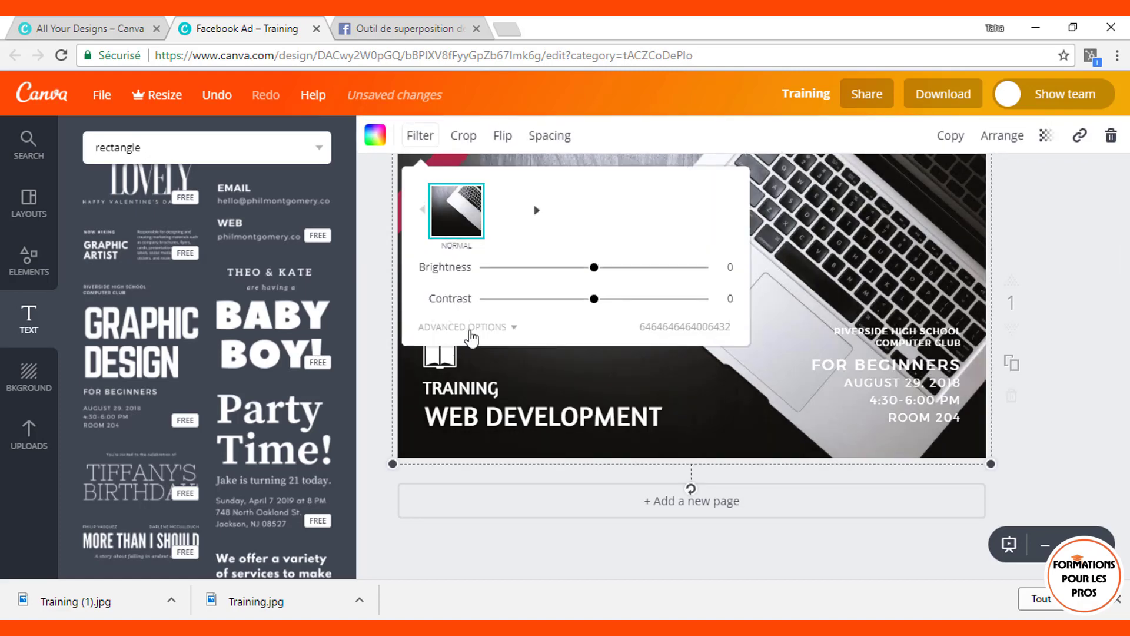
click(471, 328)
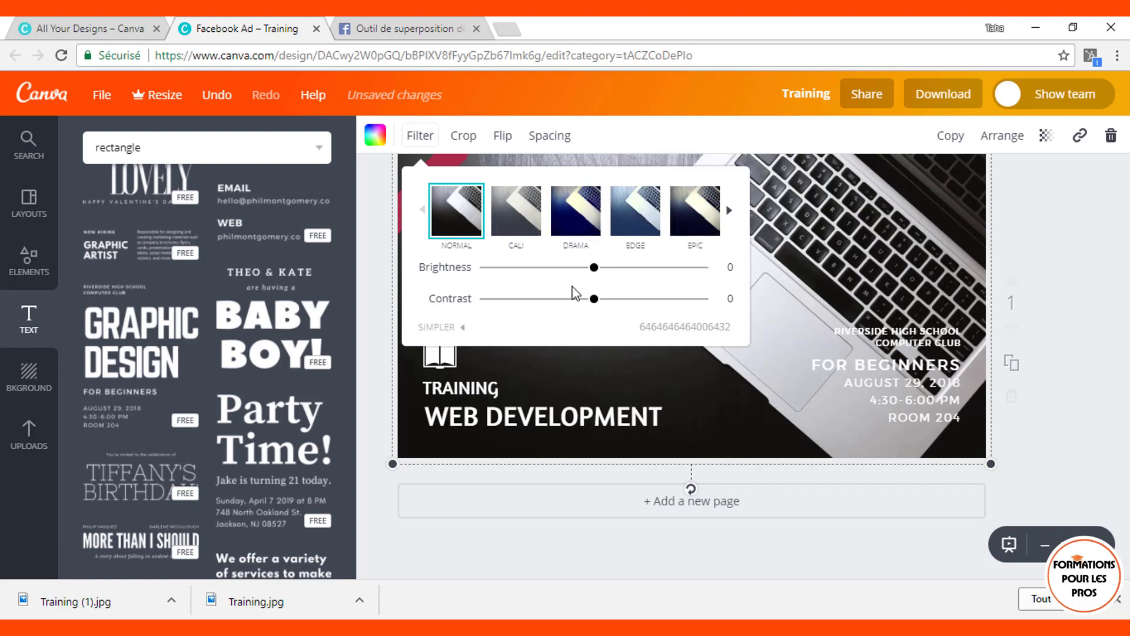
drag(594, 268, 522, 277)
click(1079, 421)
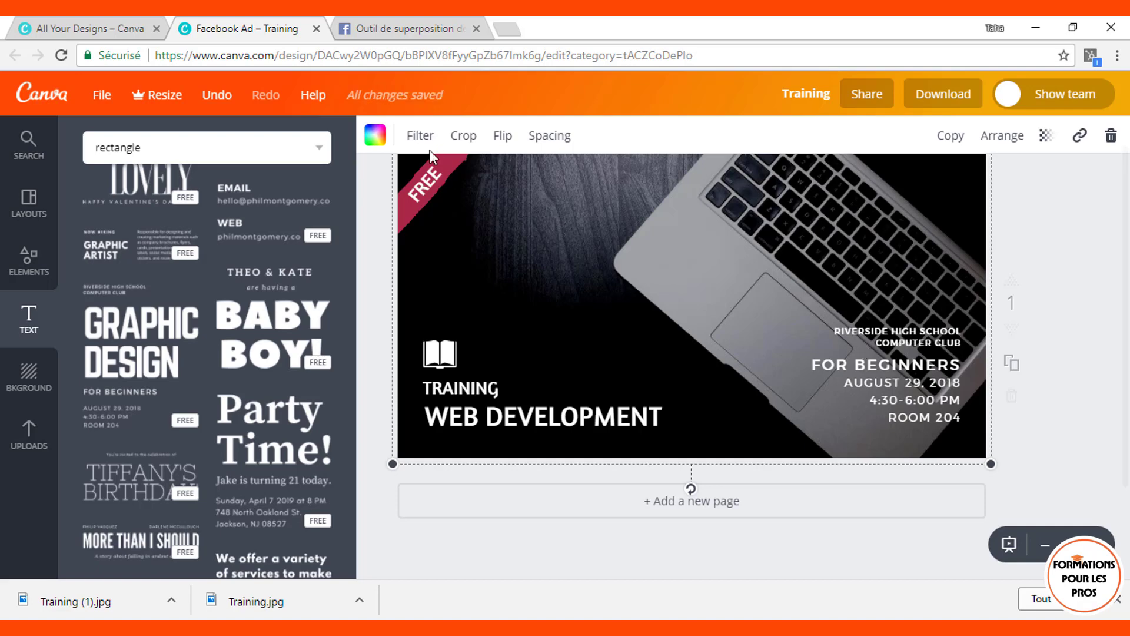
- Adjust the vertical spacing of the lower-right text blocks and group them together
mouse_move(929, 359)
mouse_down()
mouse_move(929, 369)
mouse_move(931, 339)
mouse_up()
drag(780, 309, 960, 442)
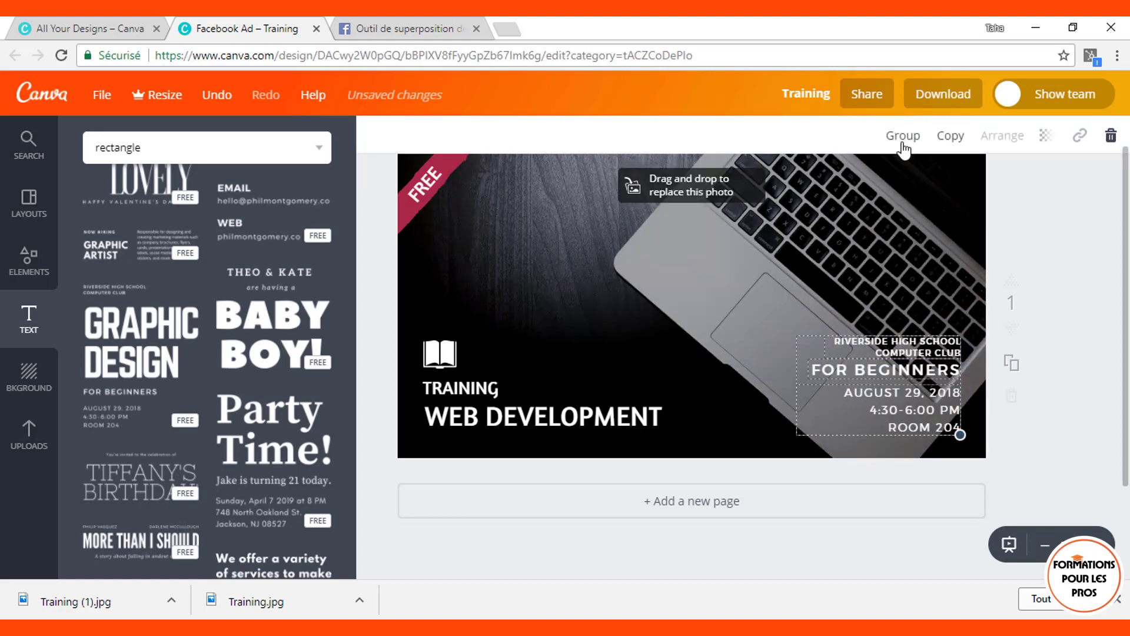
click(903, 136)
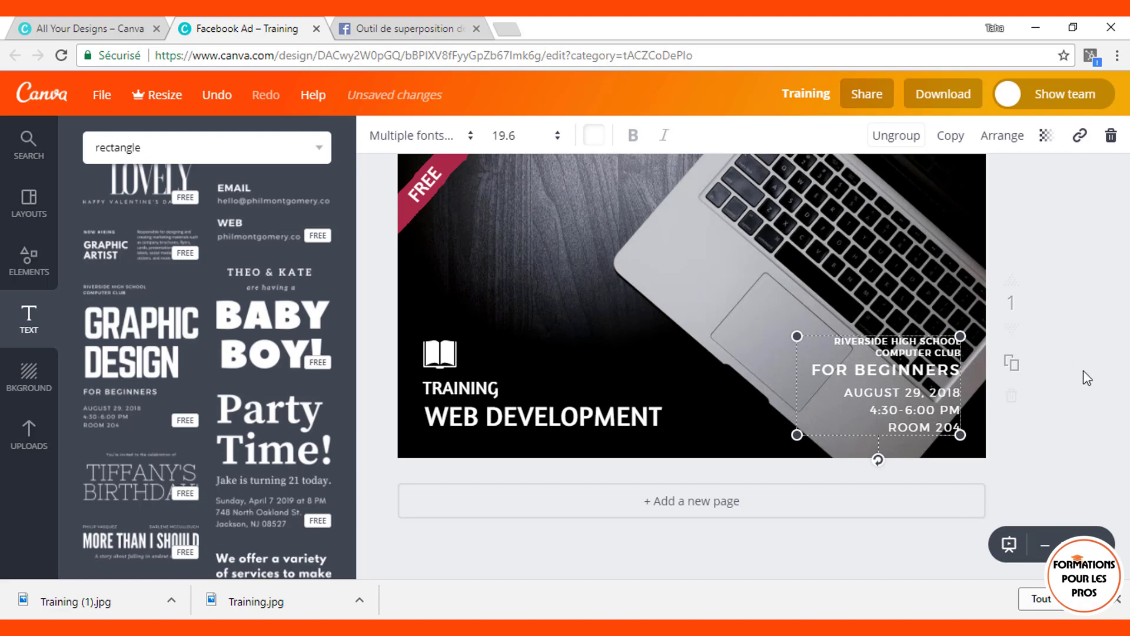
- Download the banner as a PNG and upload Training.png to Facebook's image text check
click(1054, 439)
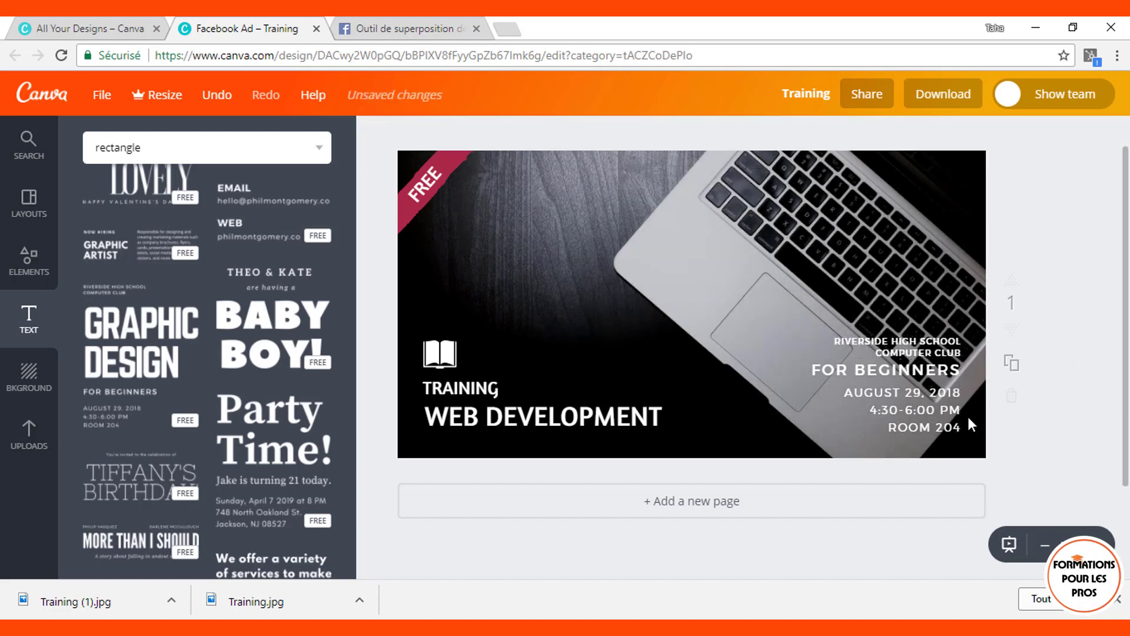
click(942, 103)
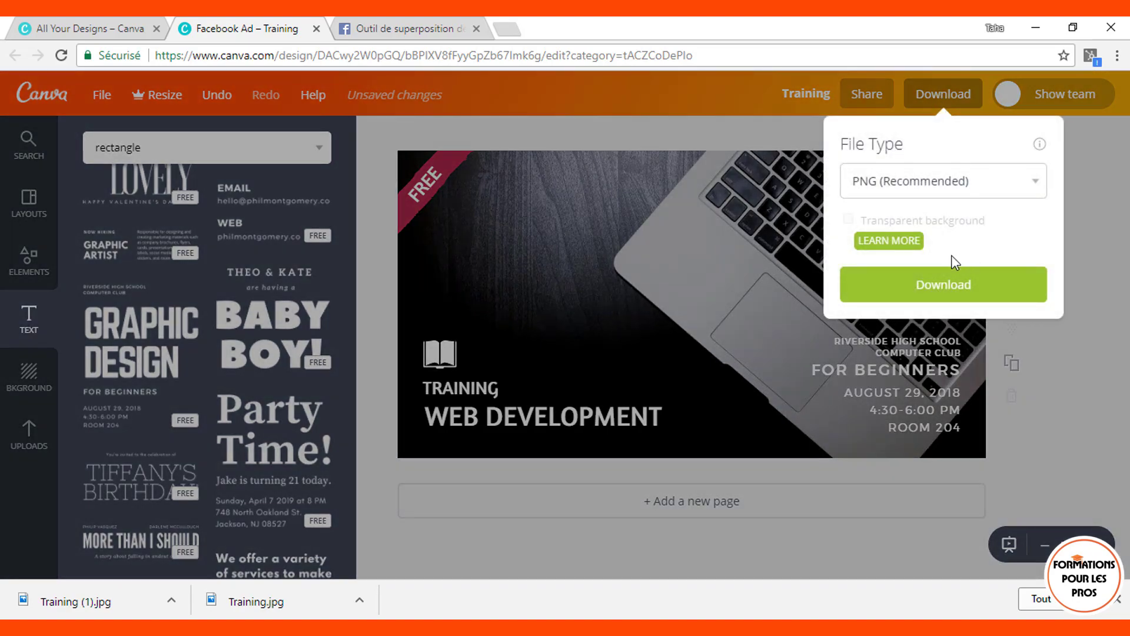
click(908, 297)
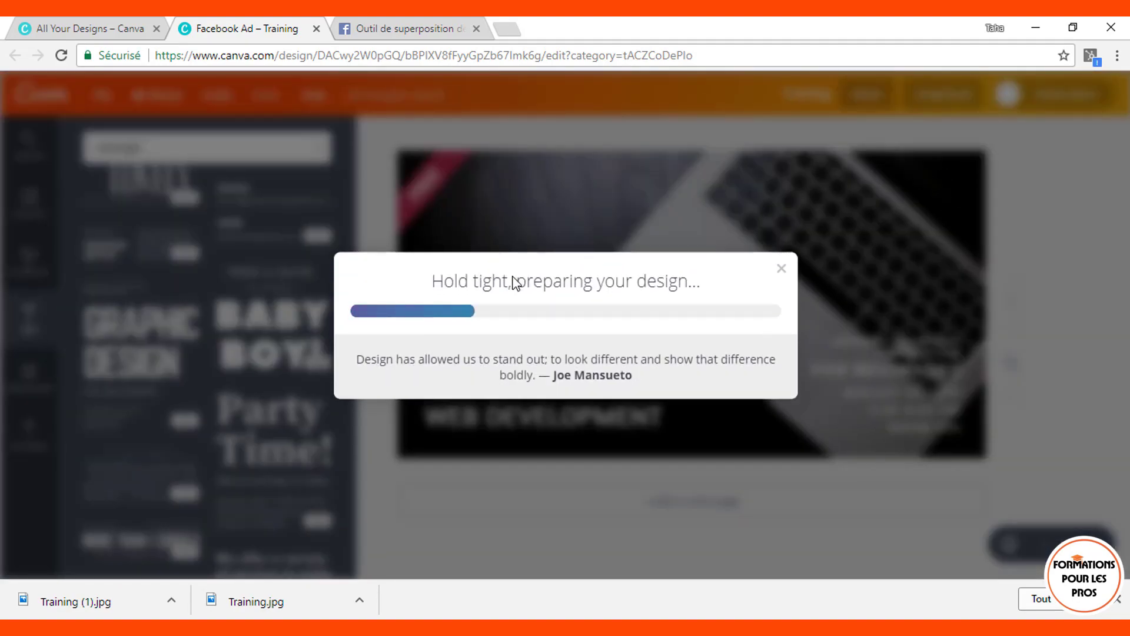
click(455, 17)
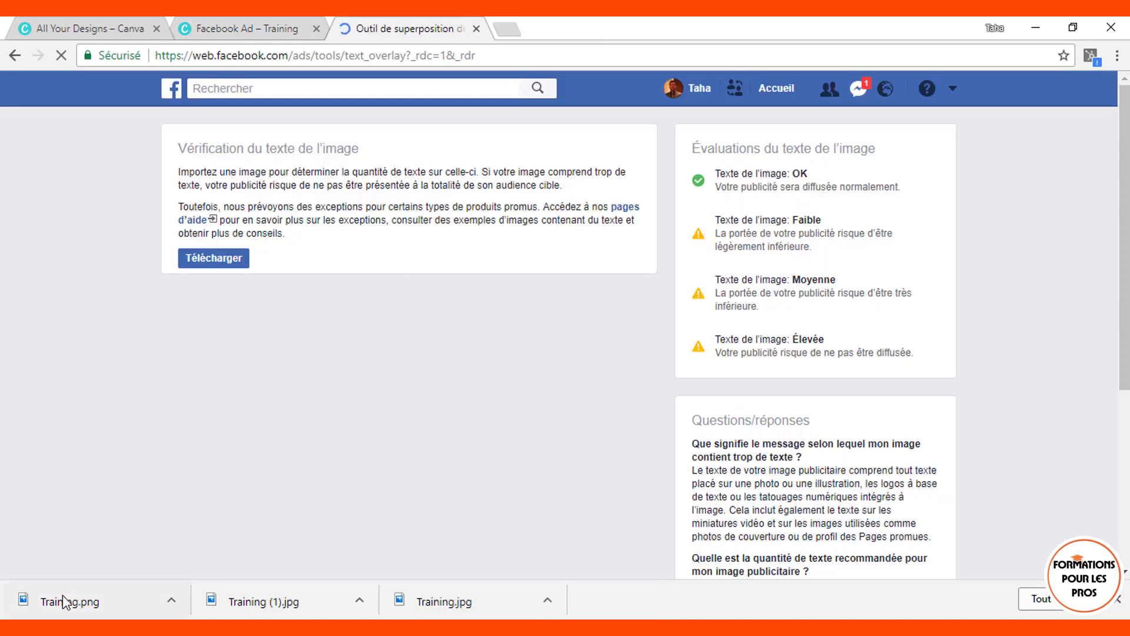
drag(65, 602, 272, 278)
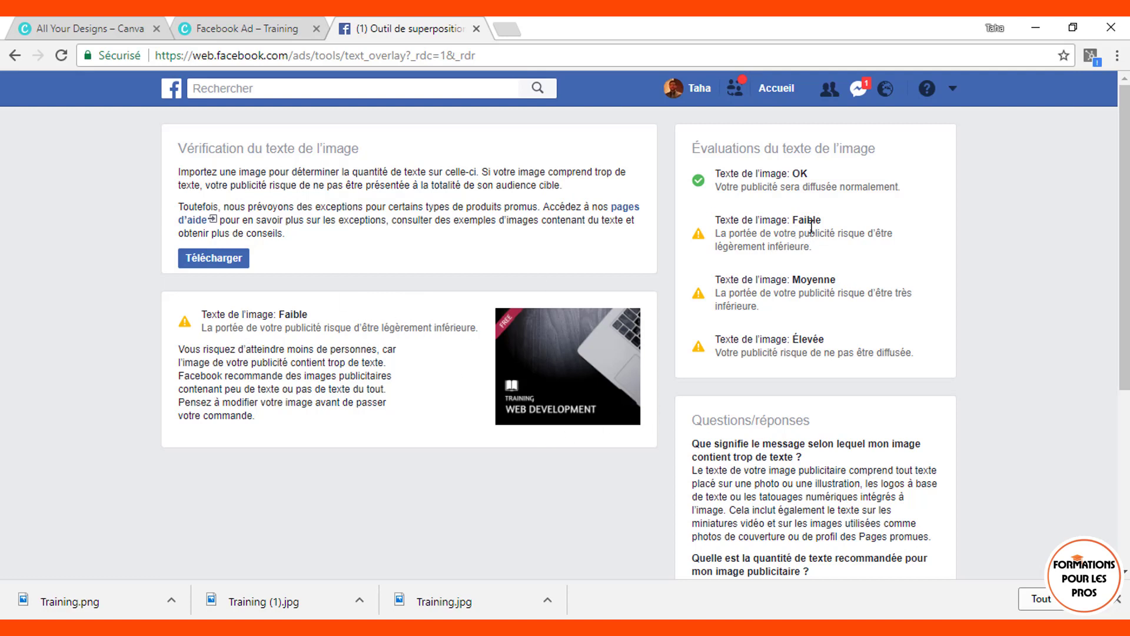
- Back in the Canva design, group the book icon with the "TRAINING" and "WEB DEVELOPMENT" texts
click(249, 24)
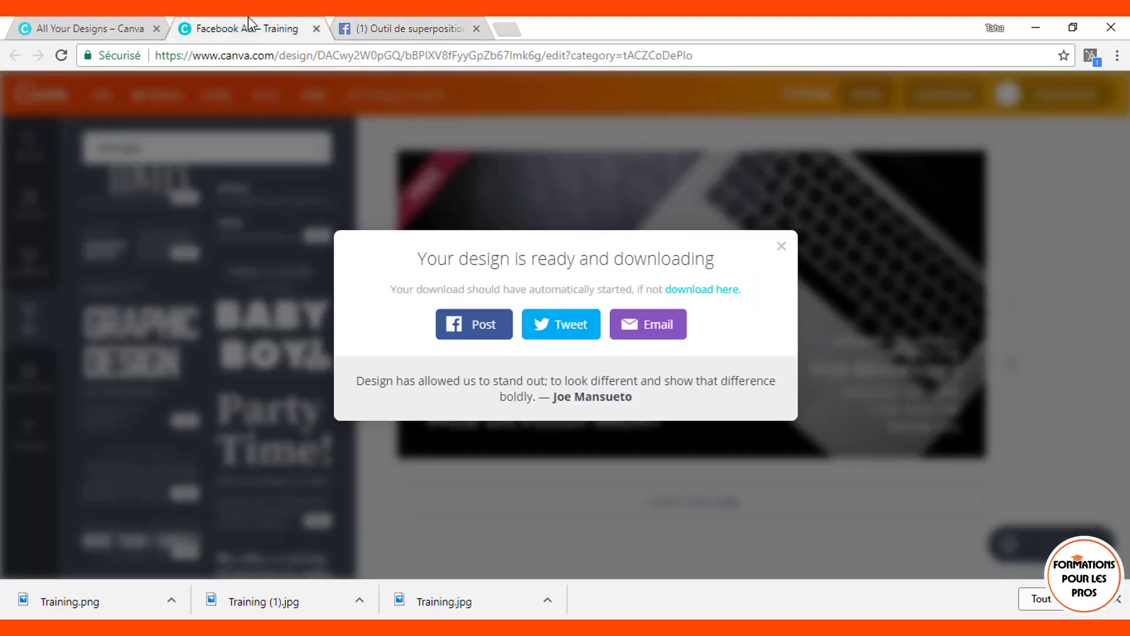
click(781, 247)
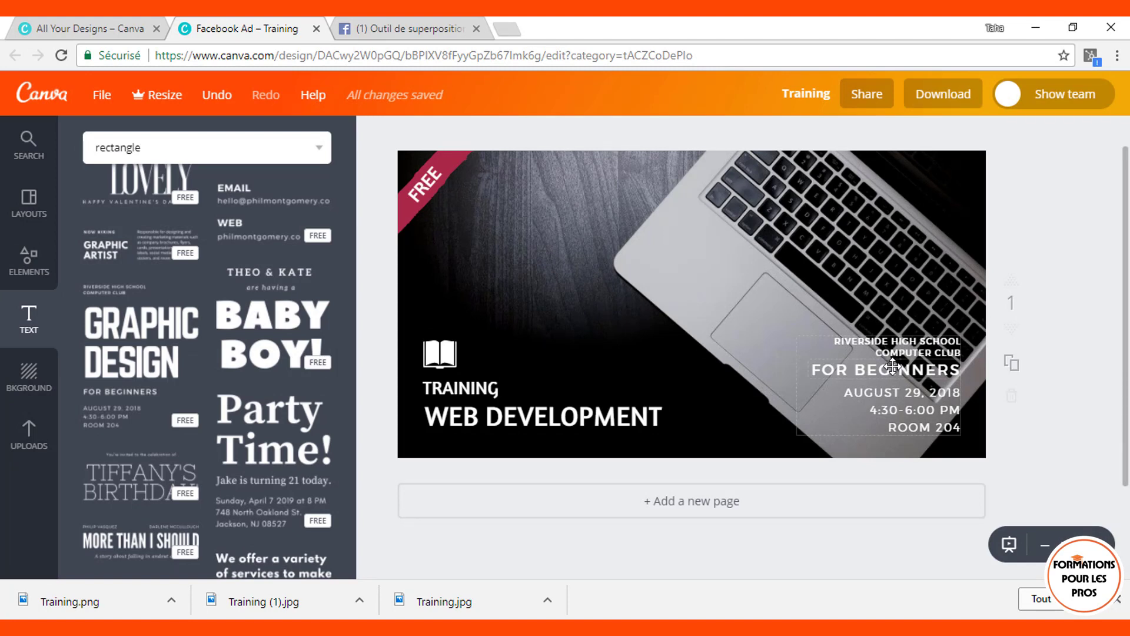
click(925, 364)
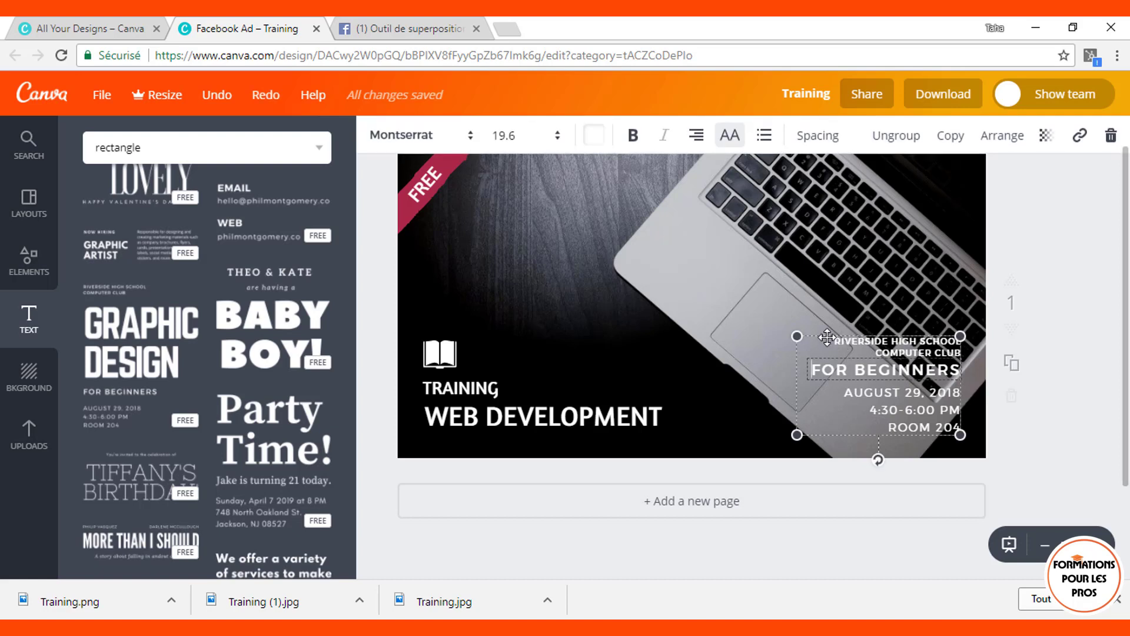
click(611, 403)
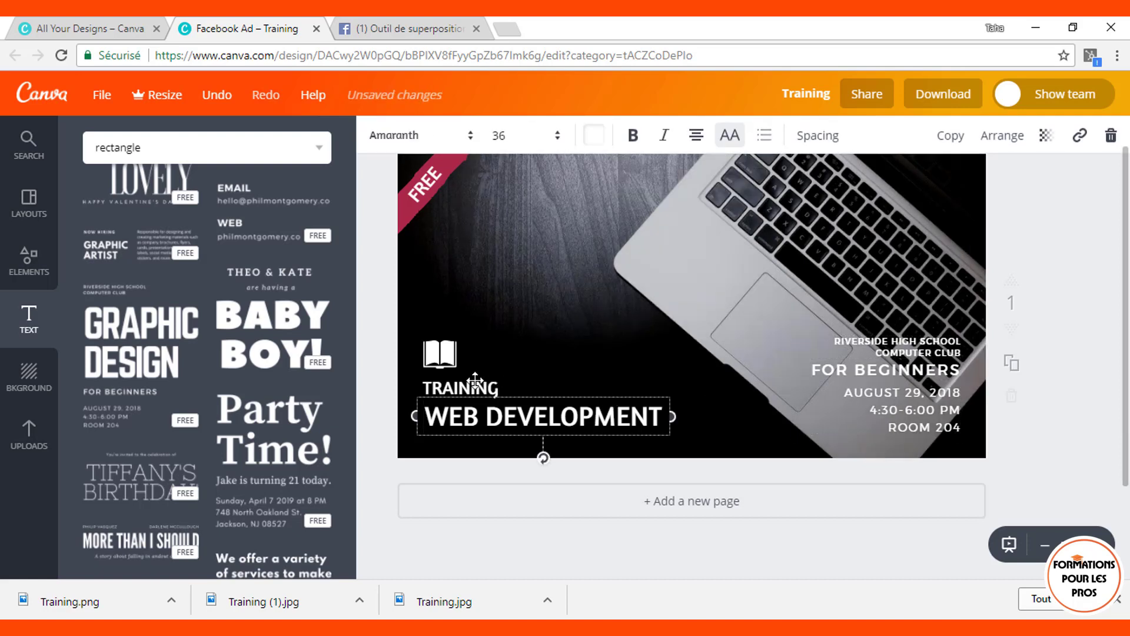
click(380, 384)
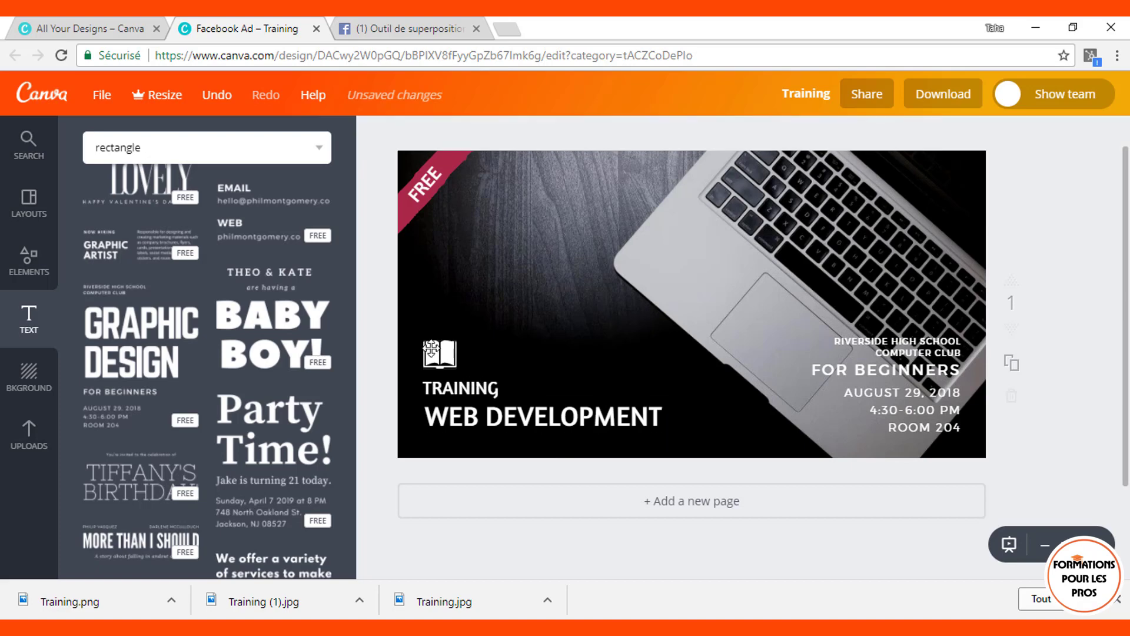
click(606, 426)
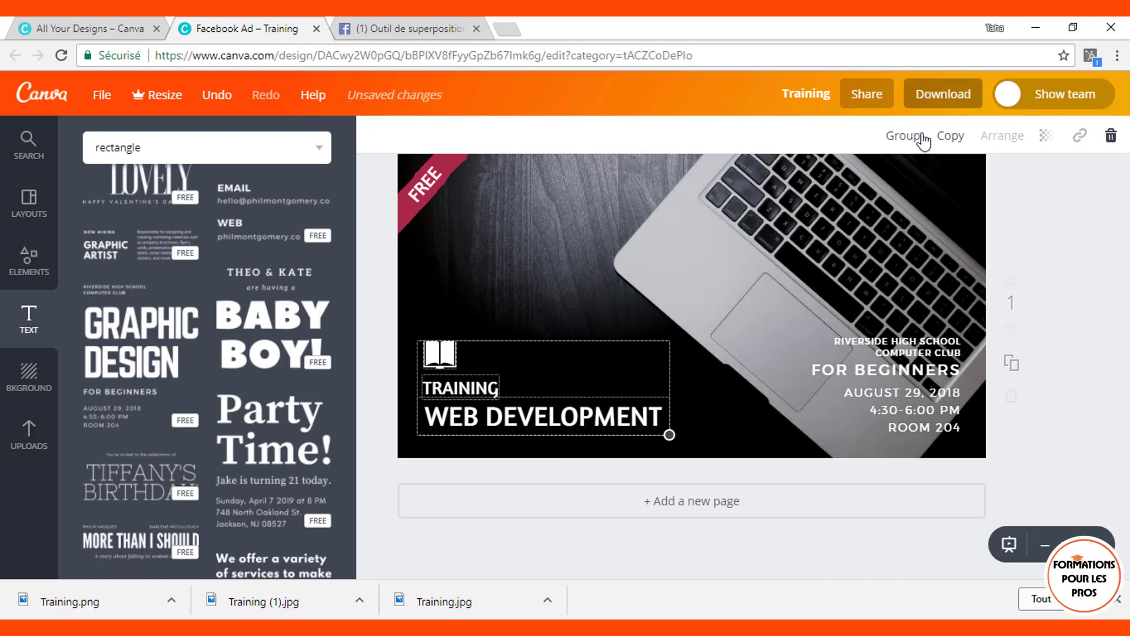
click(911, 148)
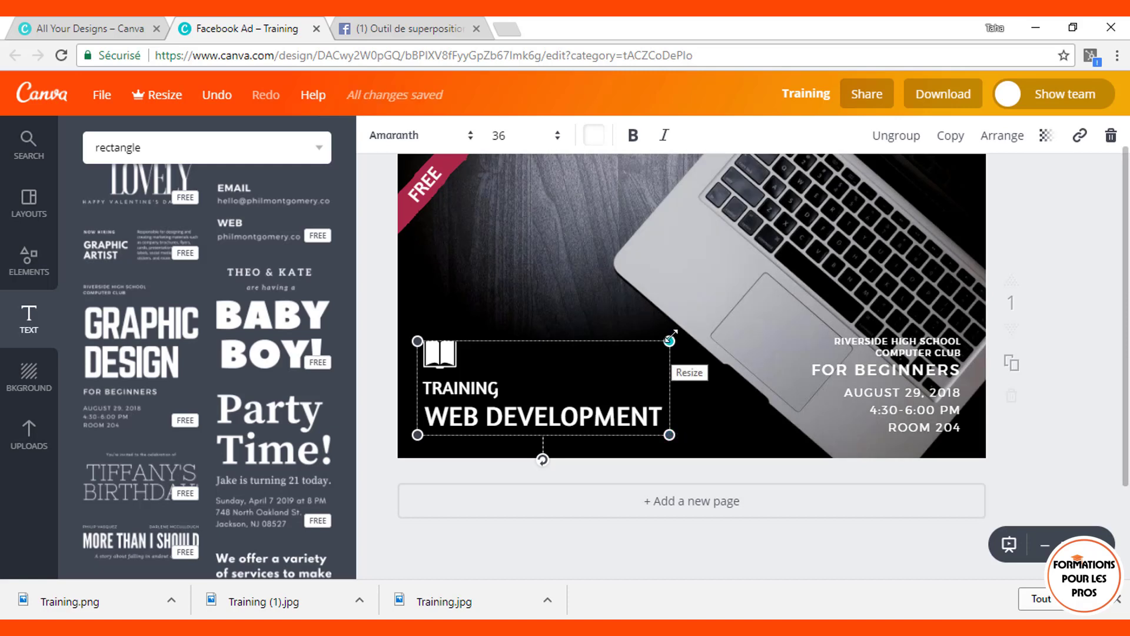
- Scale down the grouped icon and title in the banner's lower-left corner to a font size of 27
drag(669, 340, 632, 355)
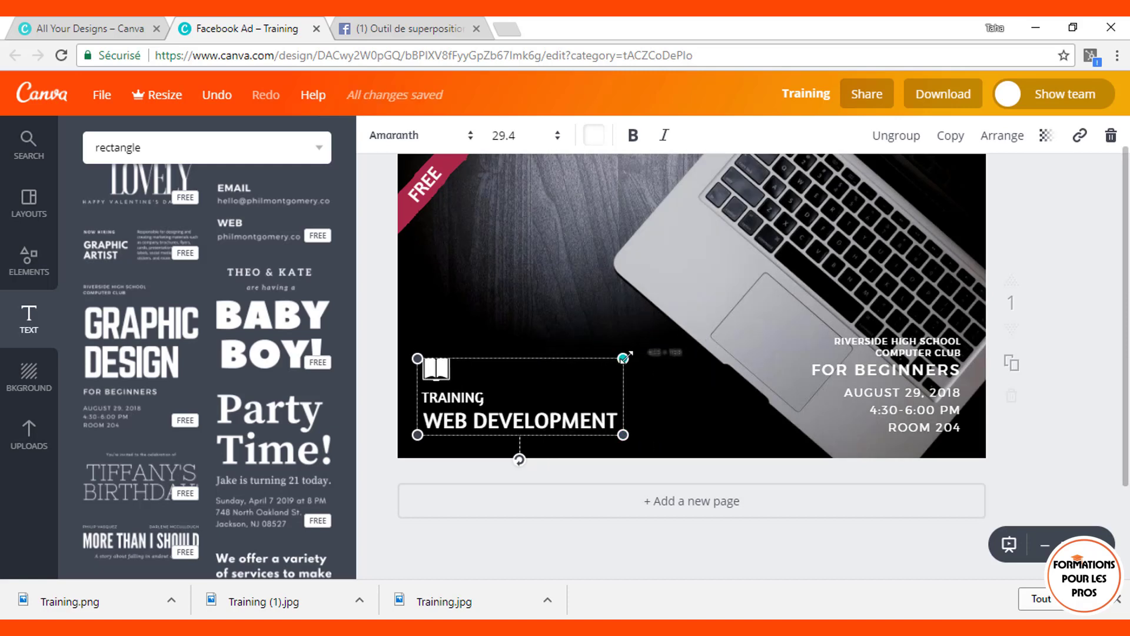
drag(622, 358, 607, 365)
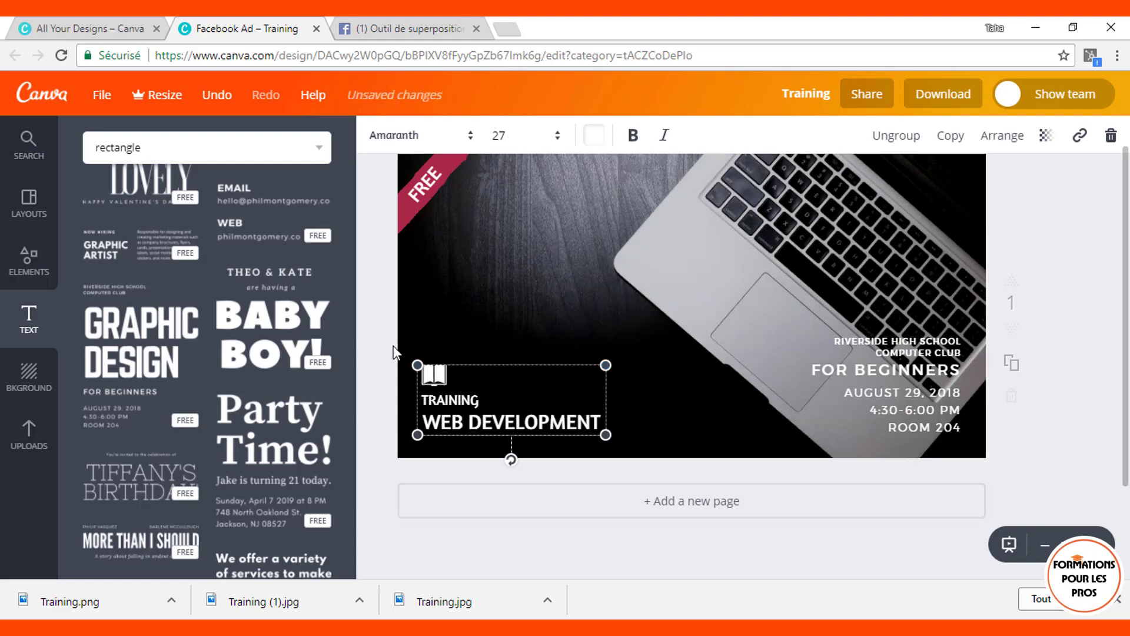
click(396, 352)
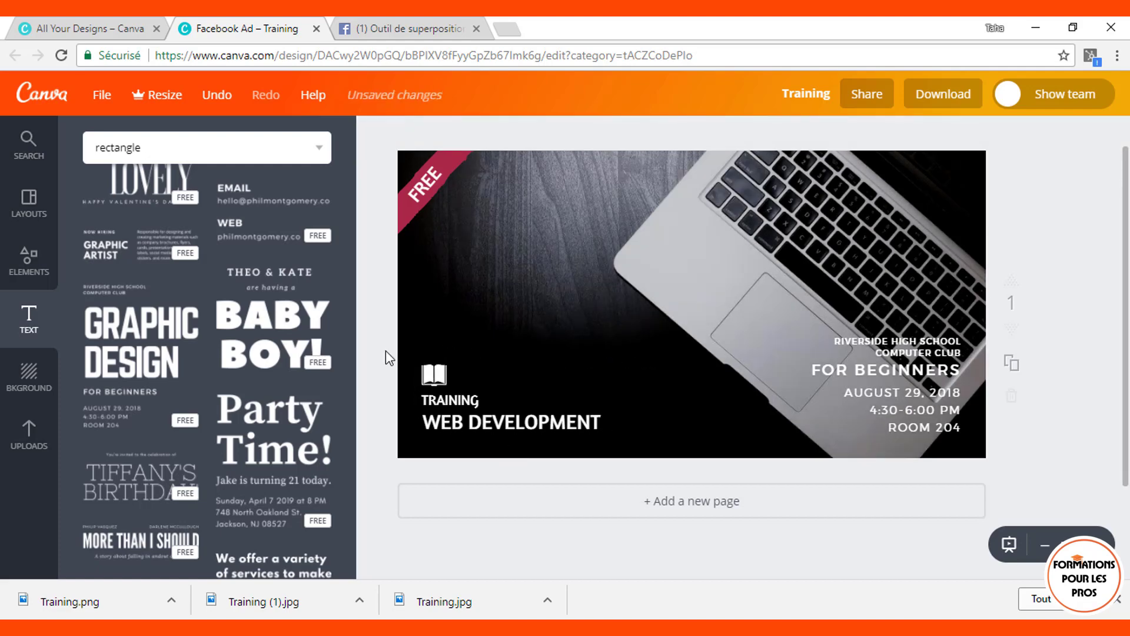
- Download the revised banner as a JPG and upload Training (2).jpg to Facebook's image text check
click(957, 104)
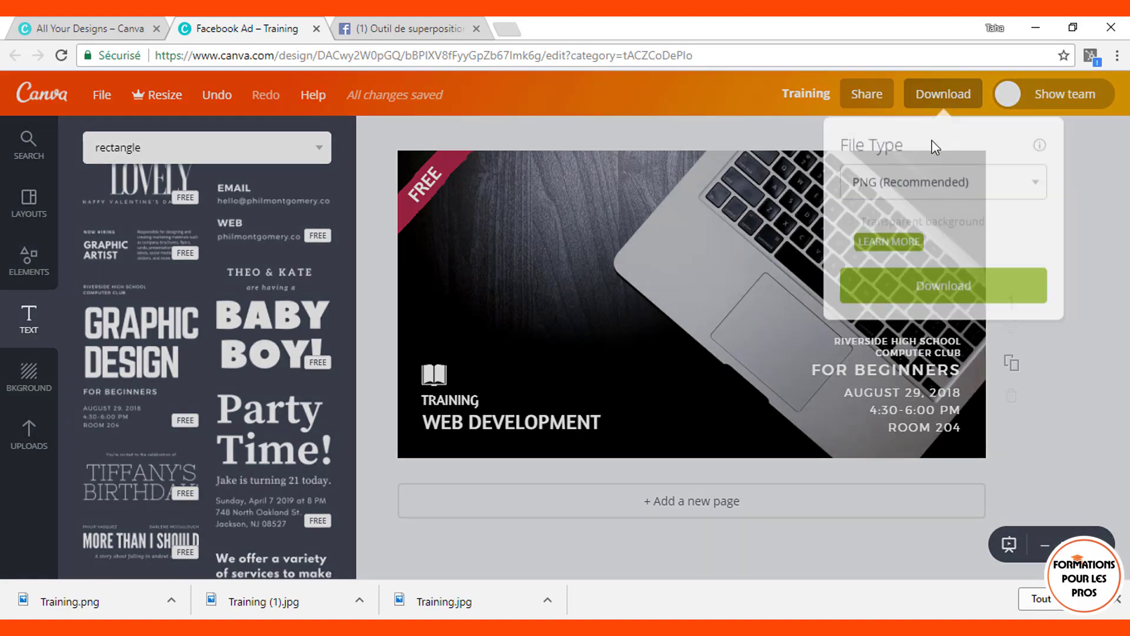
click(910, 185)
click(884, 203)
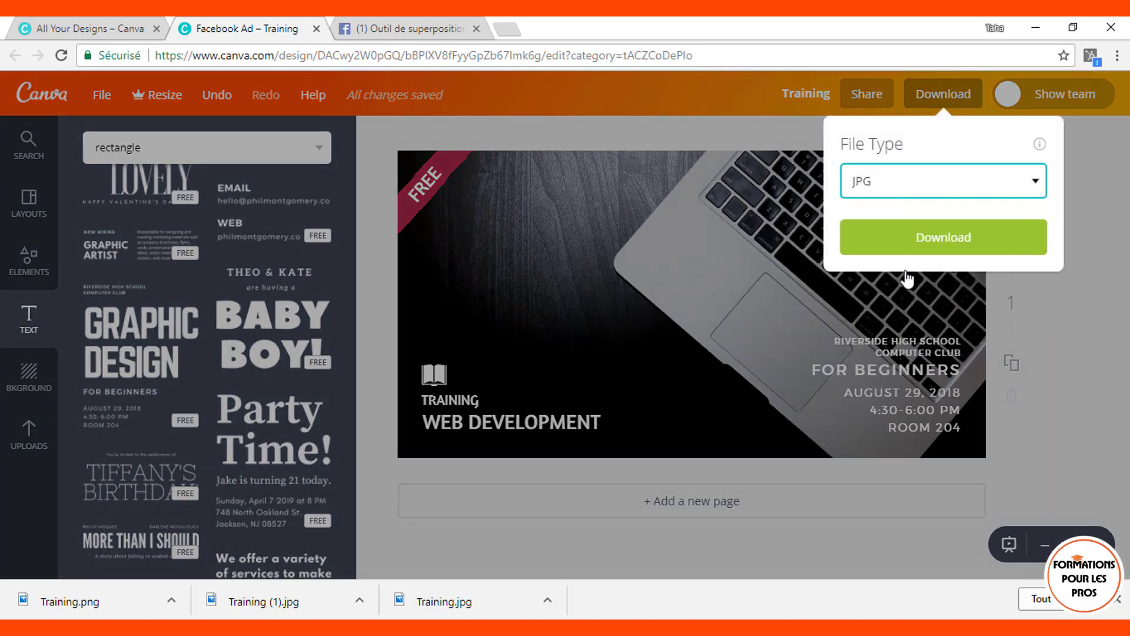
click(913, 248)
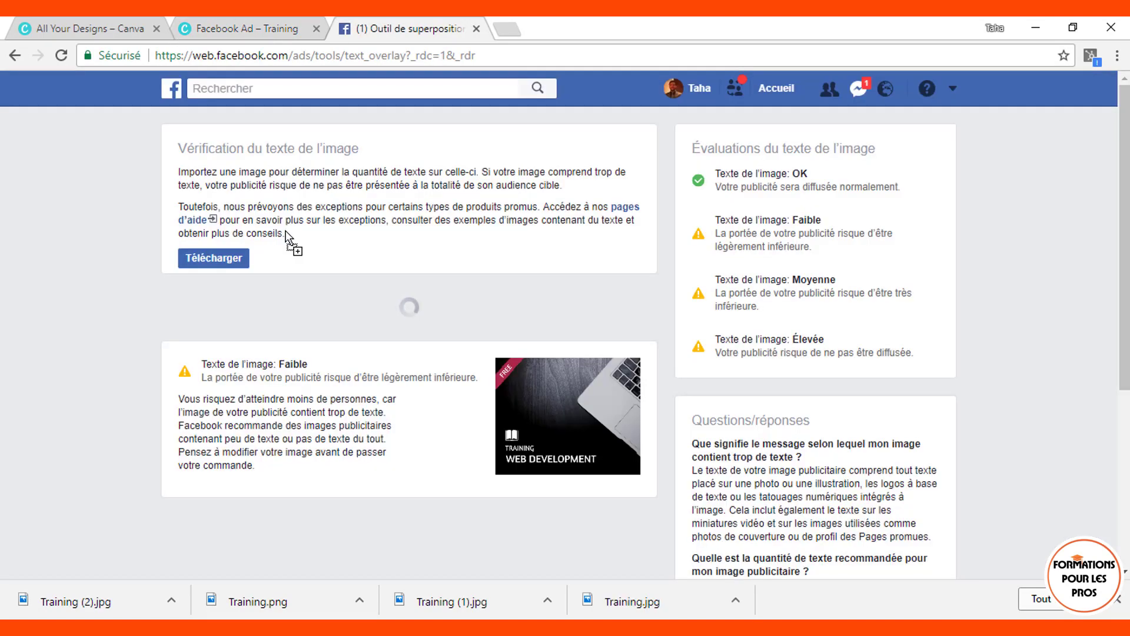
drag(286, 234, 289, 237)
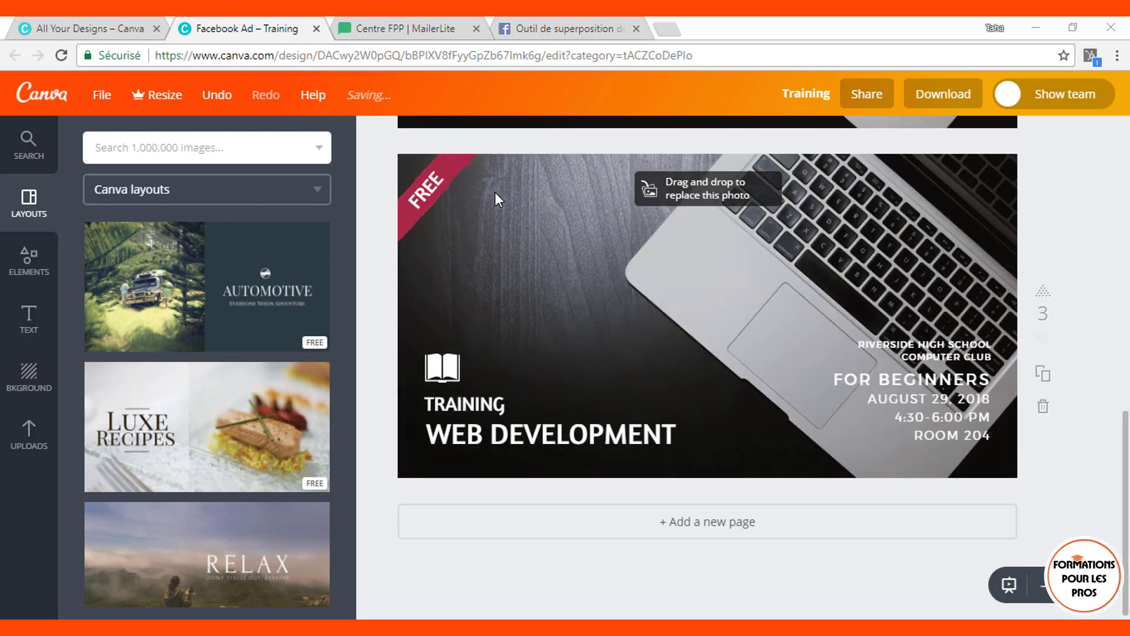
- On page 3, group the "FREE" label with its red ribbon and rotate it diagonally across the banner's upper-right corner
click(429, 189)
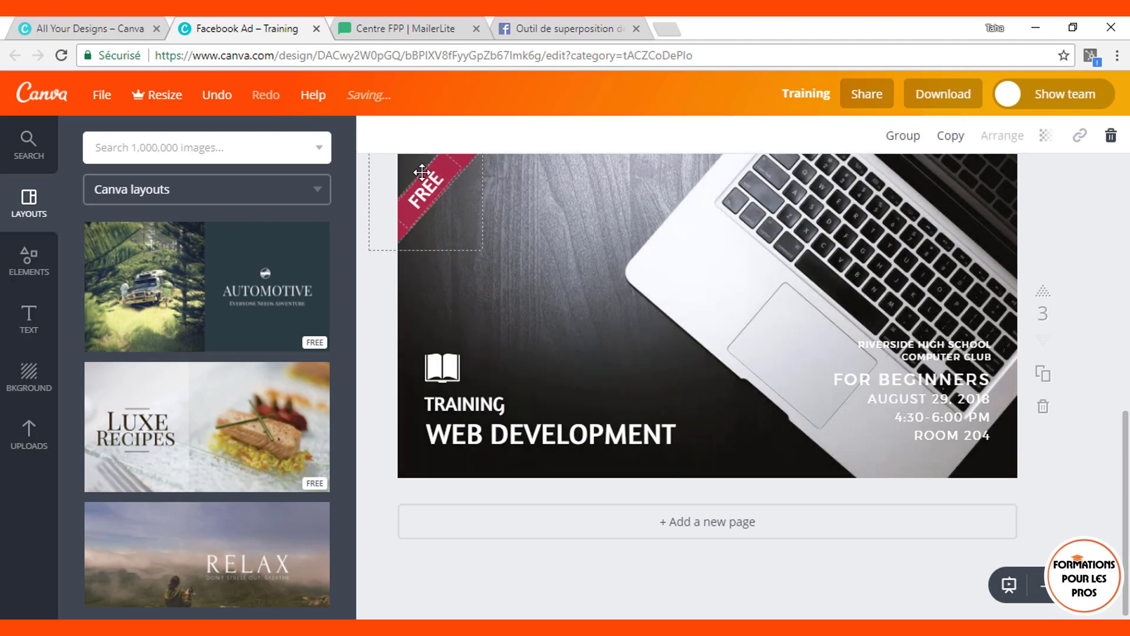
click(906, 139)
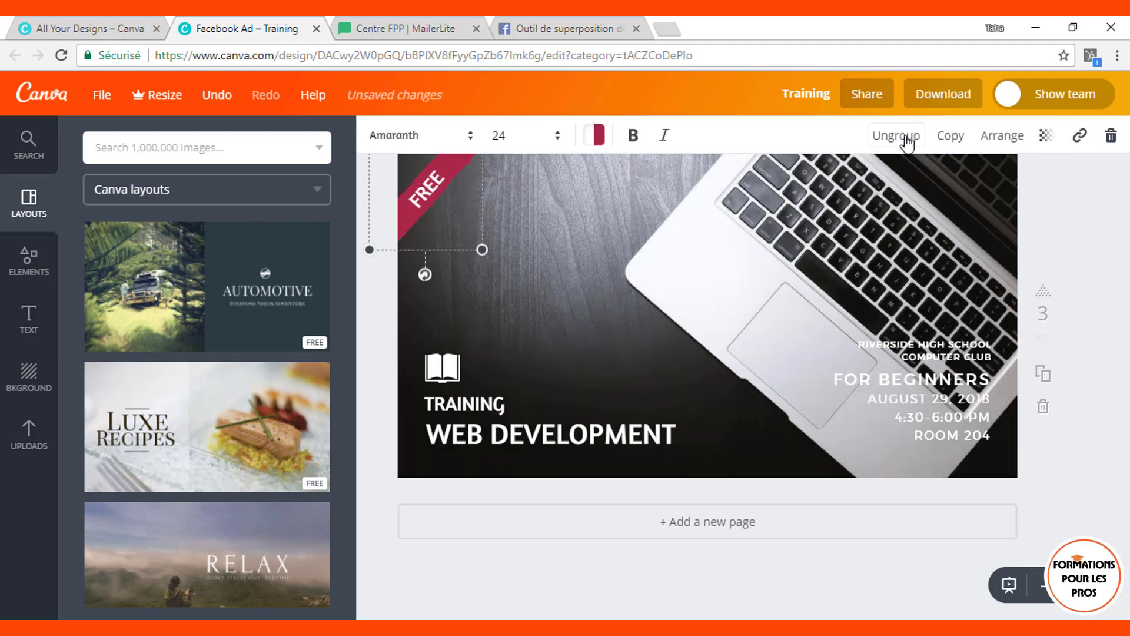
drag(427, 196, 936, 194)
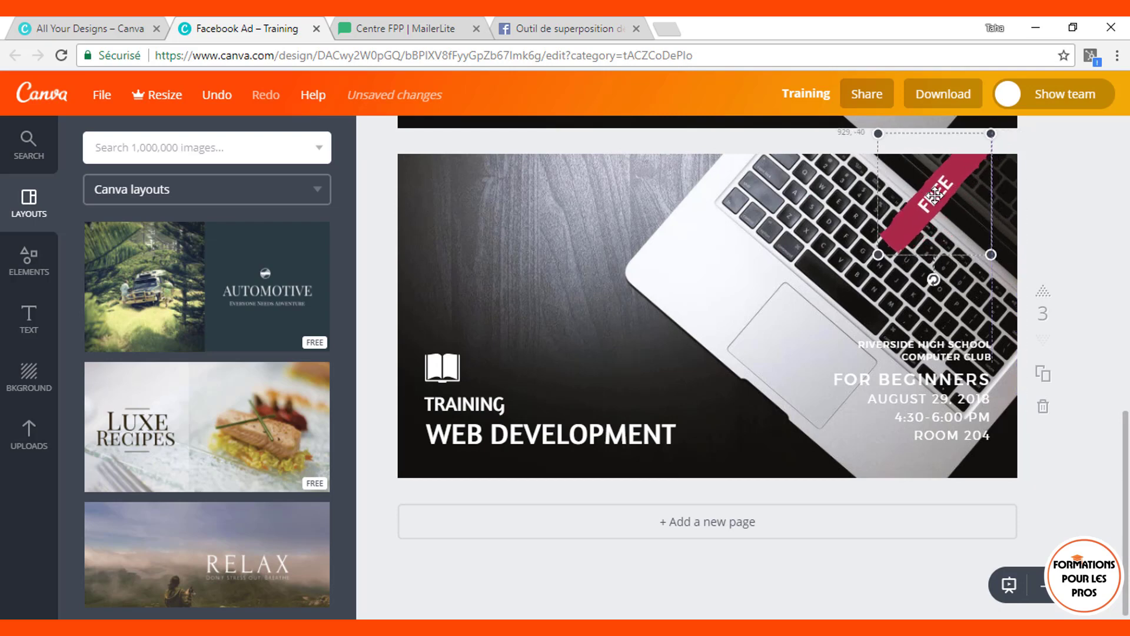
drag(933, 280, 852, 174)
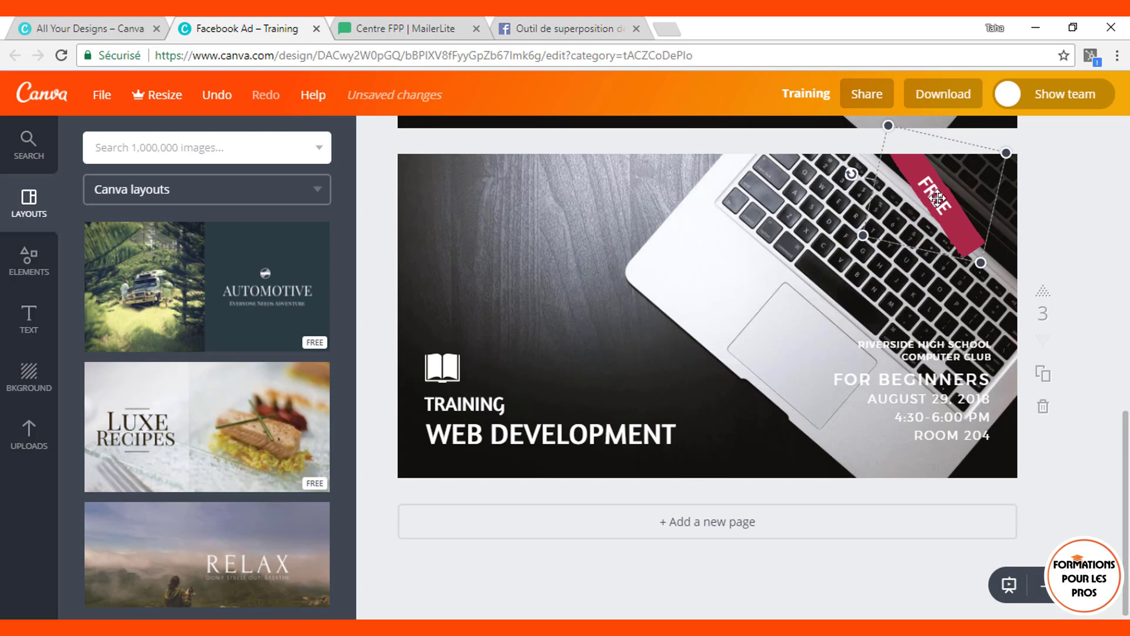
drag(948, 199, 999, 196)
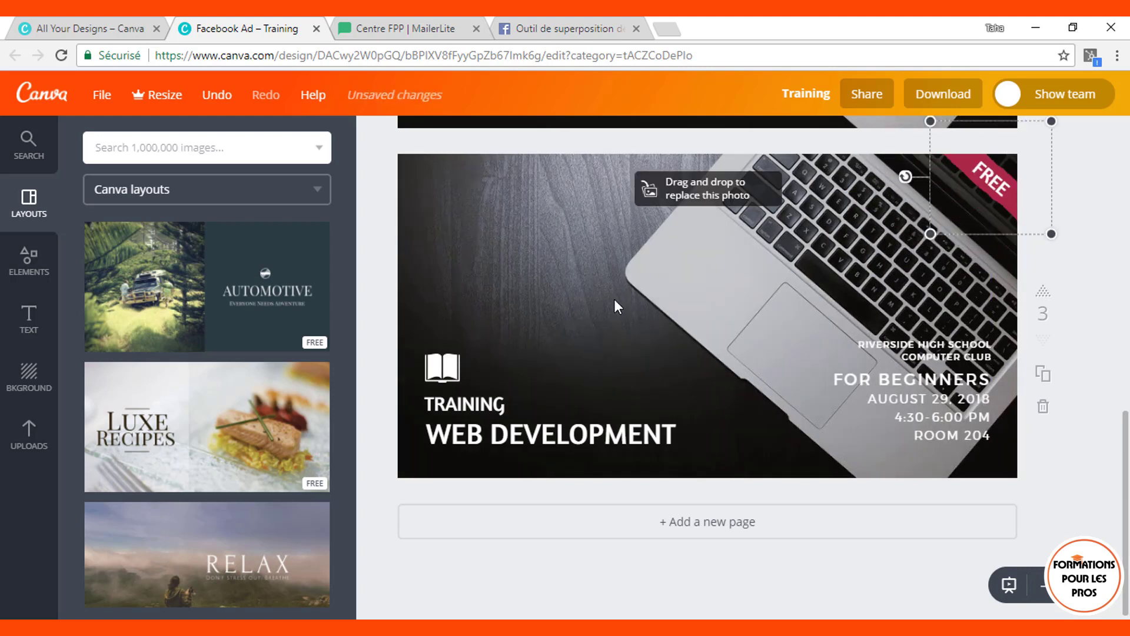
click(613, 299)
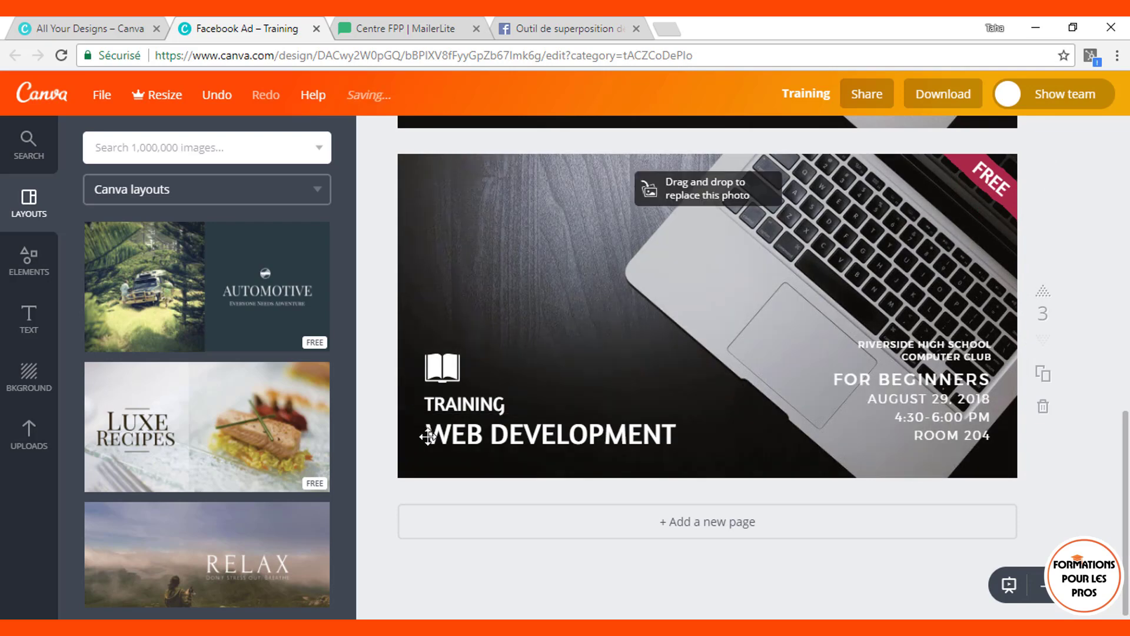
- Move the book icon, "TRAINING" and "WEB DEVELOPMENT" texts together to the upper-left corner of the page 3 banner
click(659, 450)
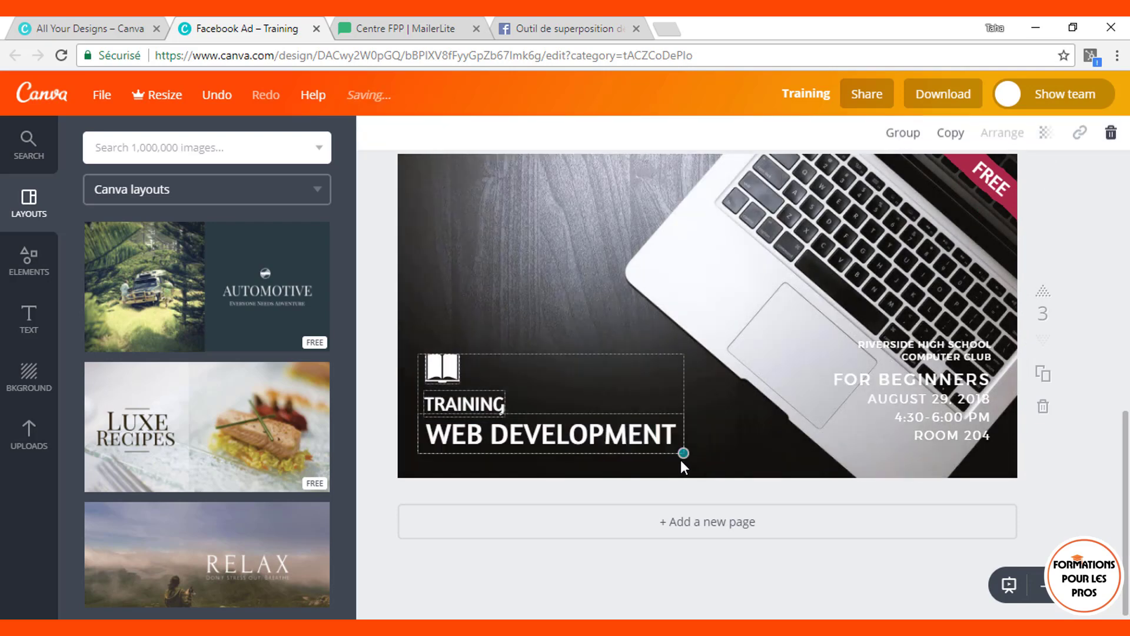
drag(621, 444, 616, 261)
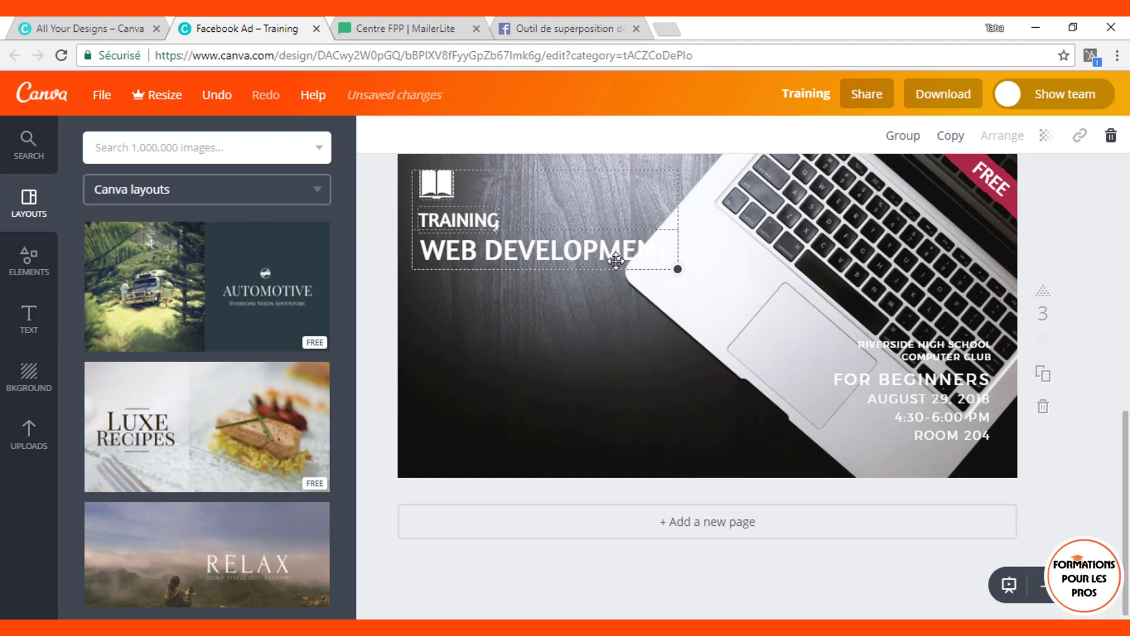
scroll(616, 259, up, 3)
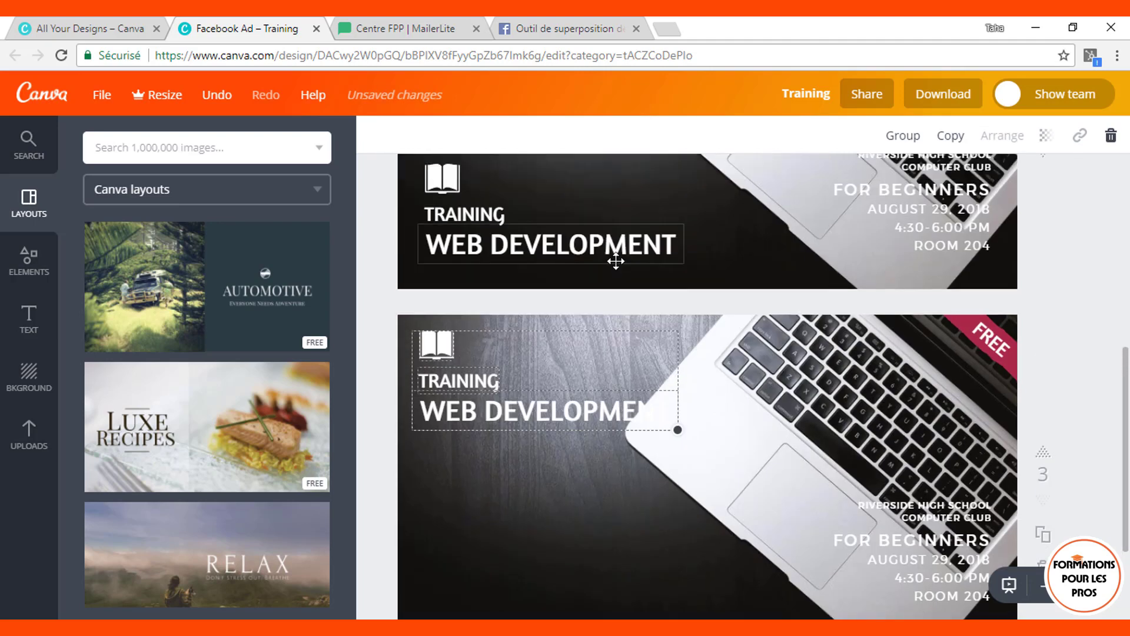
scroll(615, 260, down, 1)
scroll(616, 261, down, 1)
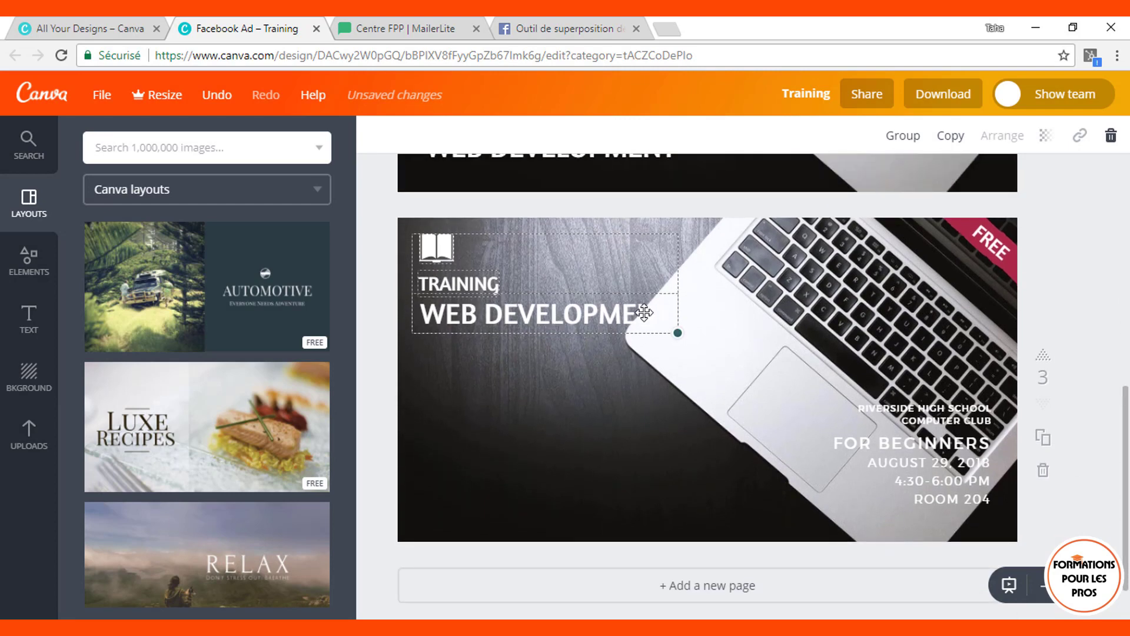
- Shift the laptop photo upward within its frame on page 3, leaving more dark background behind the lower-right text
click(634, 393)
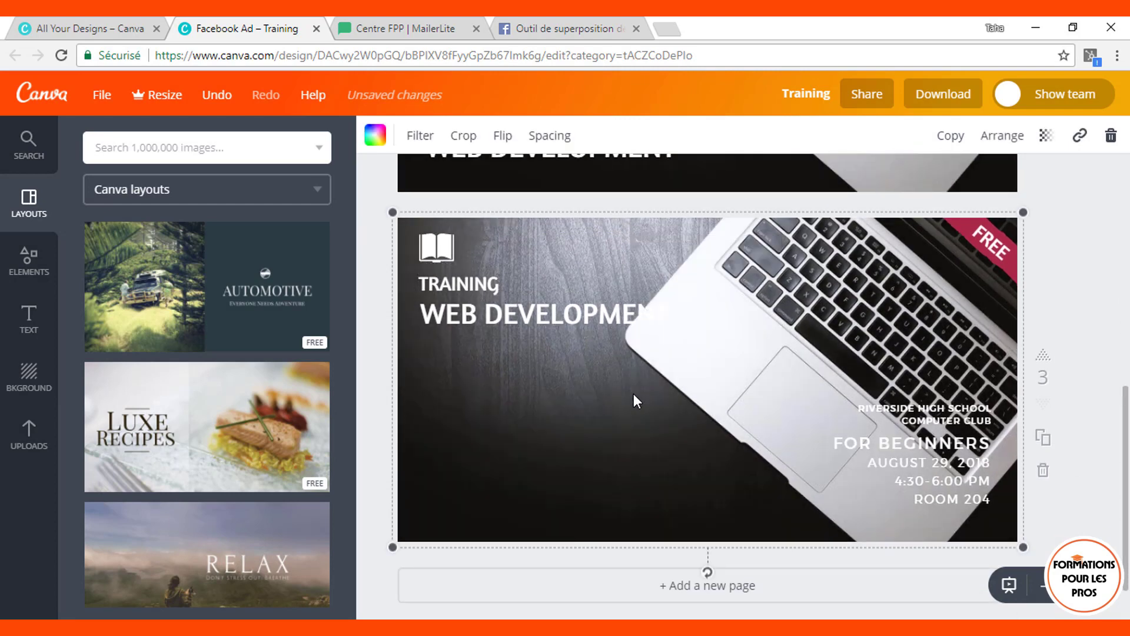
double_click(633, 393)
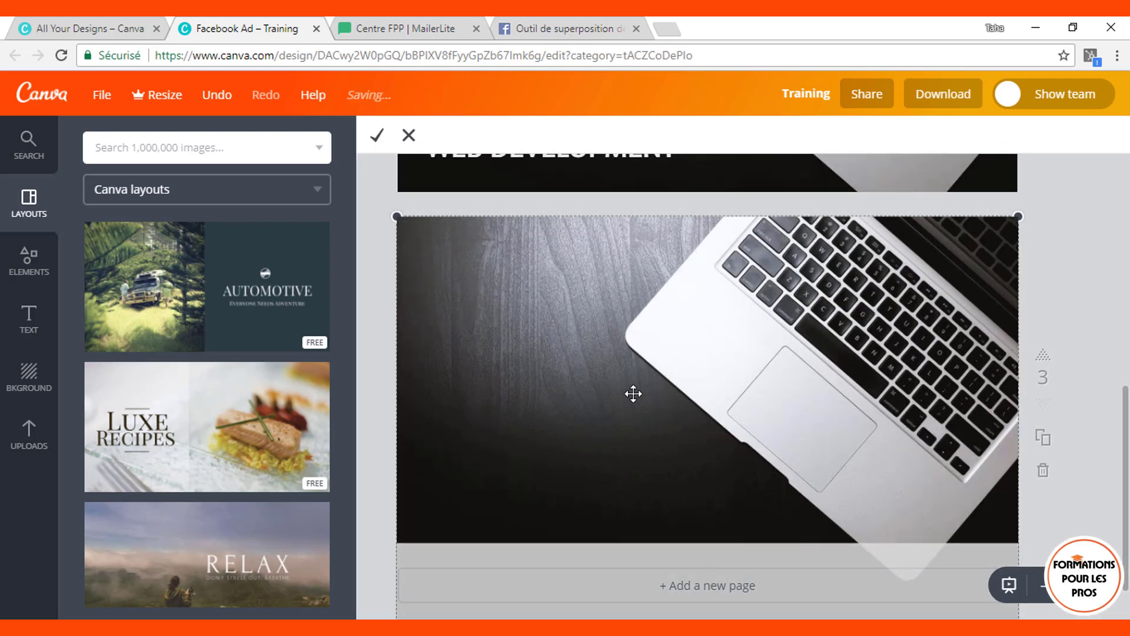
drag(686, 410, 687, 360)
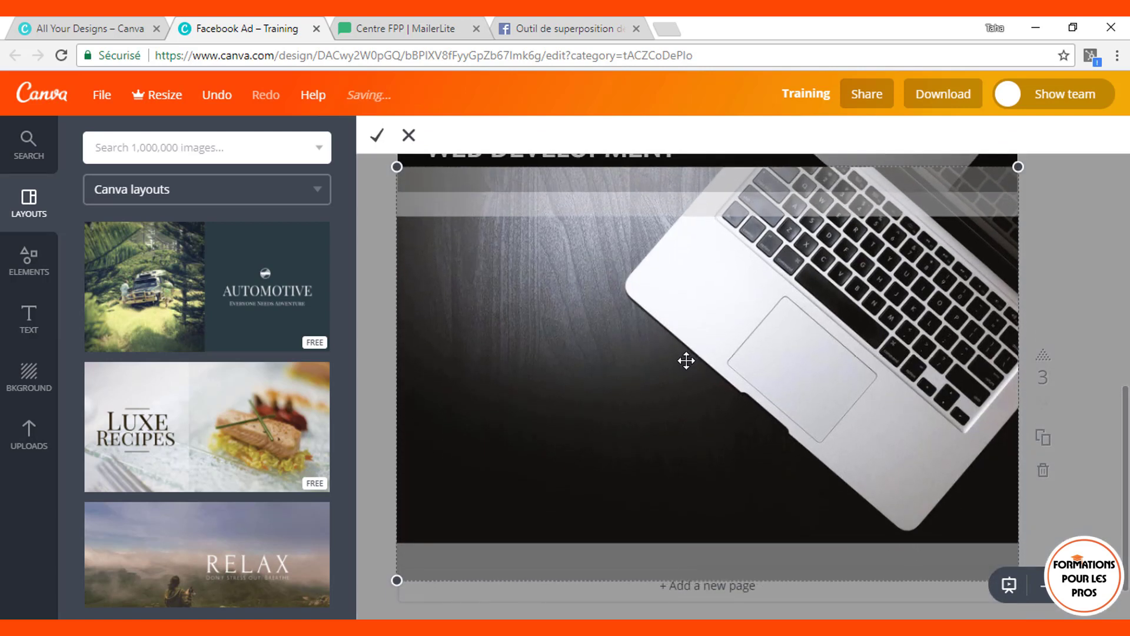
click(377, 135)
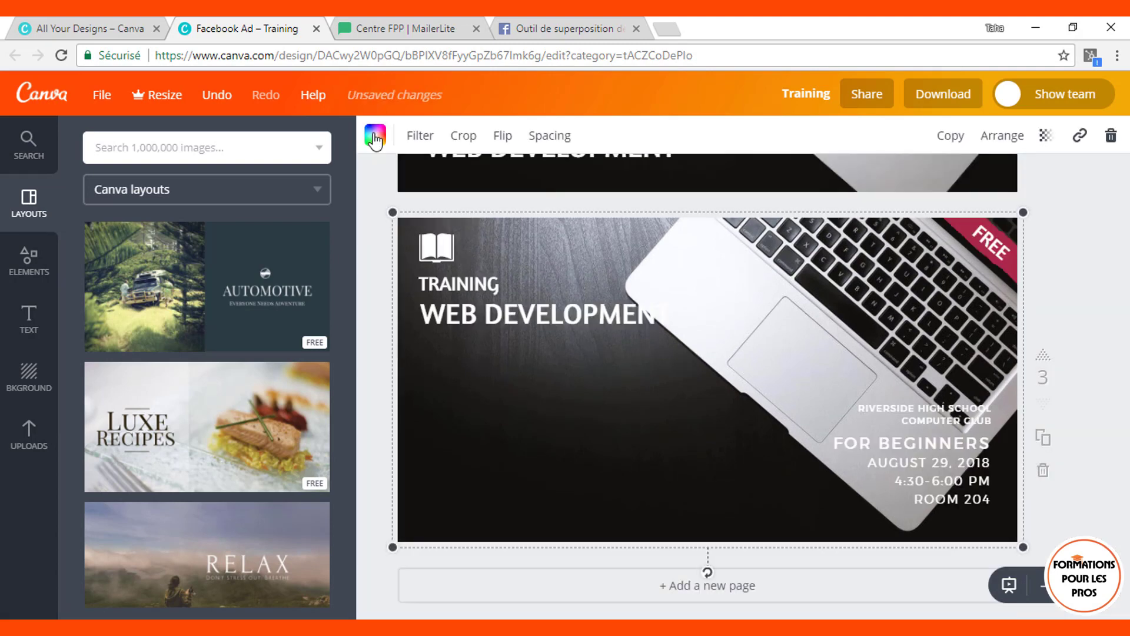
double_click(691, 403)
drag(691, 402, 693, 375)
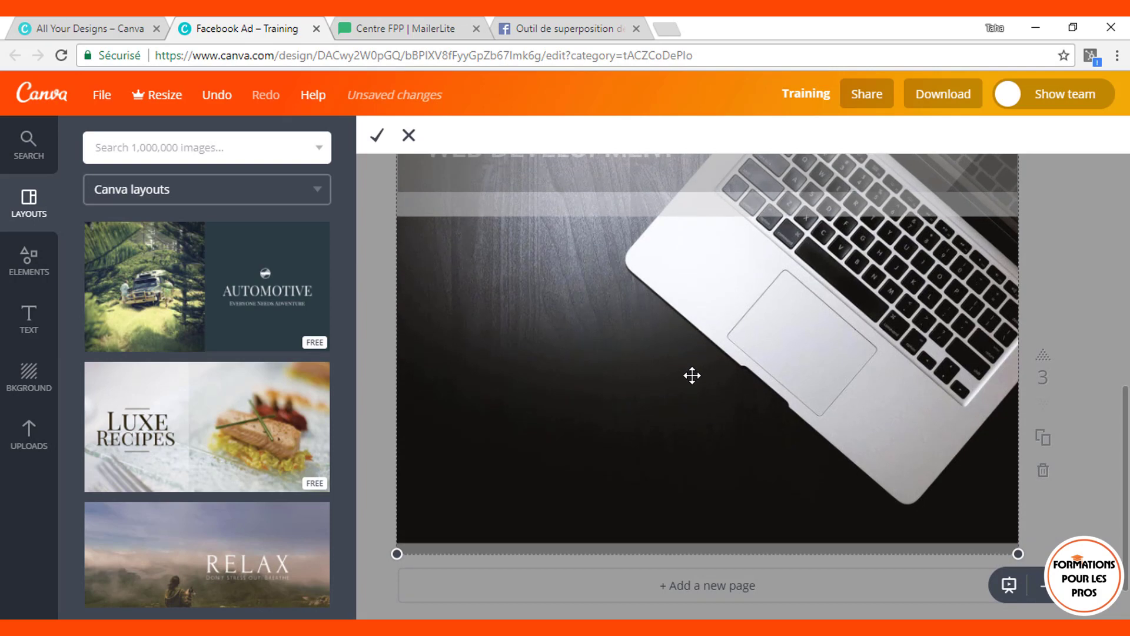
key(Return)
click(571, 314)
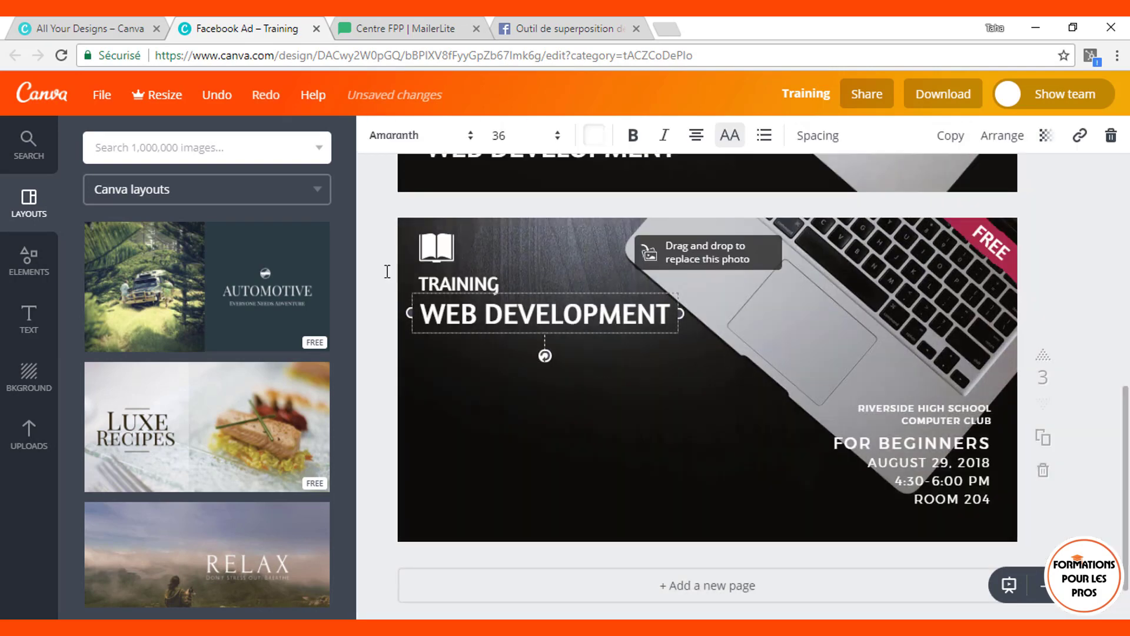
- Group the book icon, "TRAINING" and "WEB DEVELOPMENT" texts on page 3 and scale the group down slightly
drag(549, 334, 406, 235)
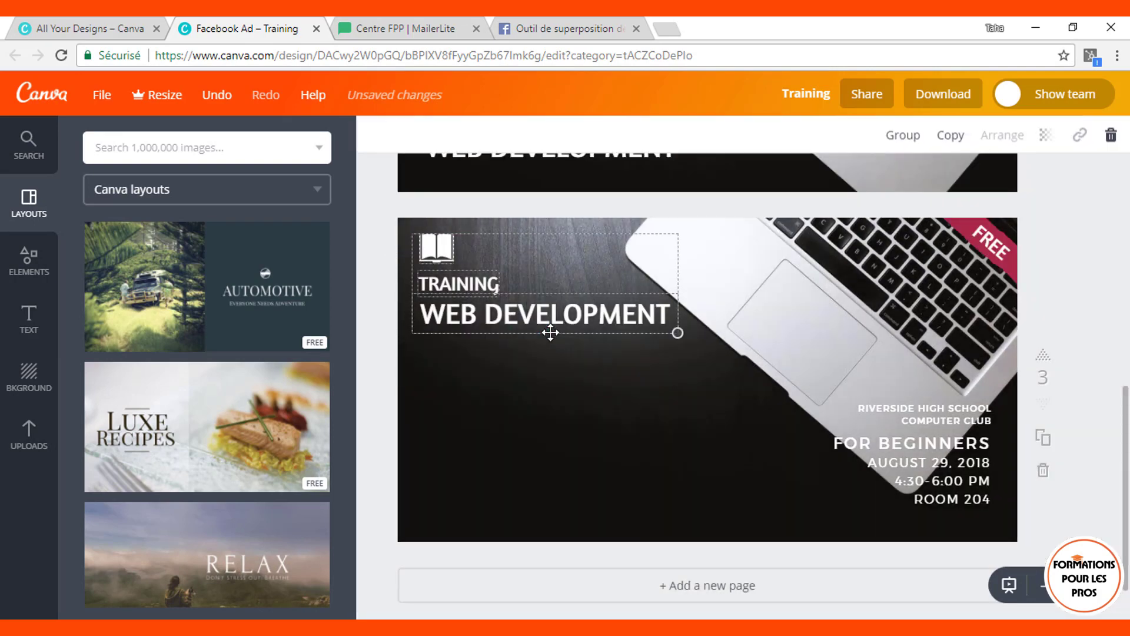
click(910, 141)
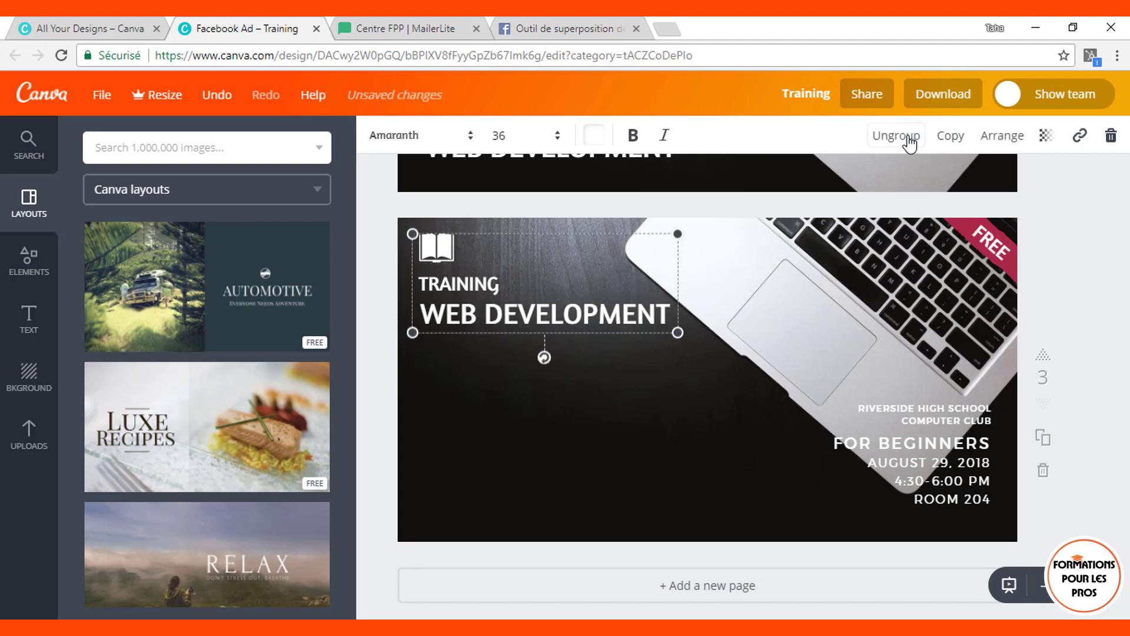
drag(676, 333, 658, 326)
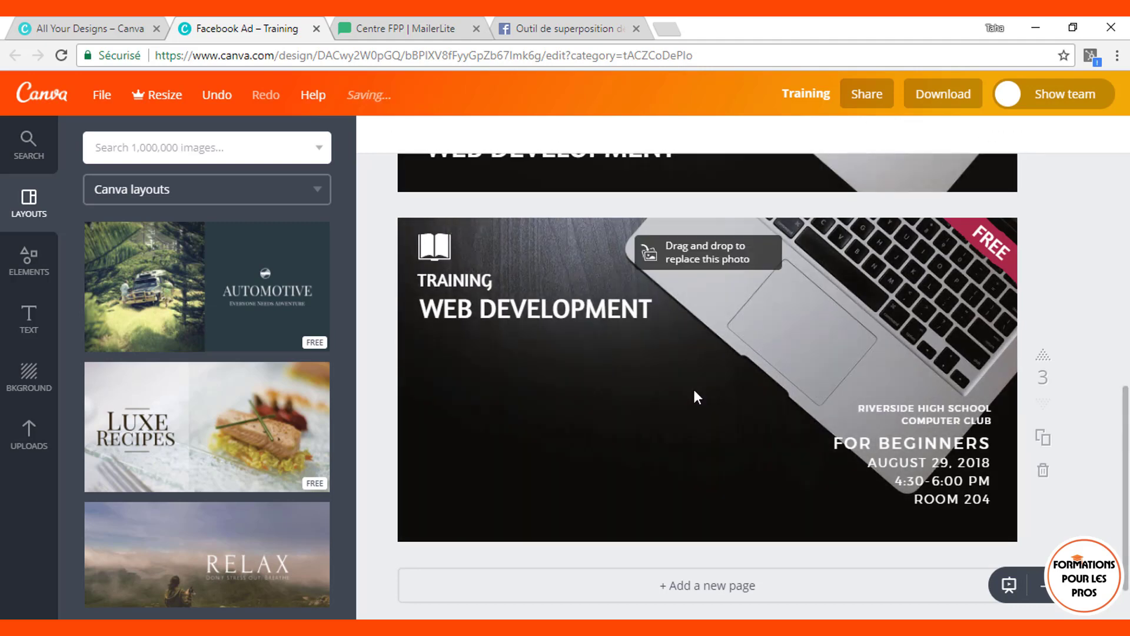
- Move the school name, "FOR BEGINNERS" and date, time and room texts together to the lower-left corner of the page 3 banner
click(693, 396)
drag(843, 387, 553, 503)
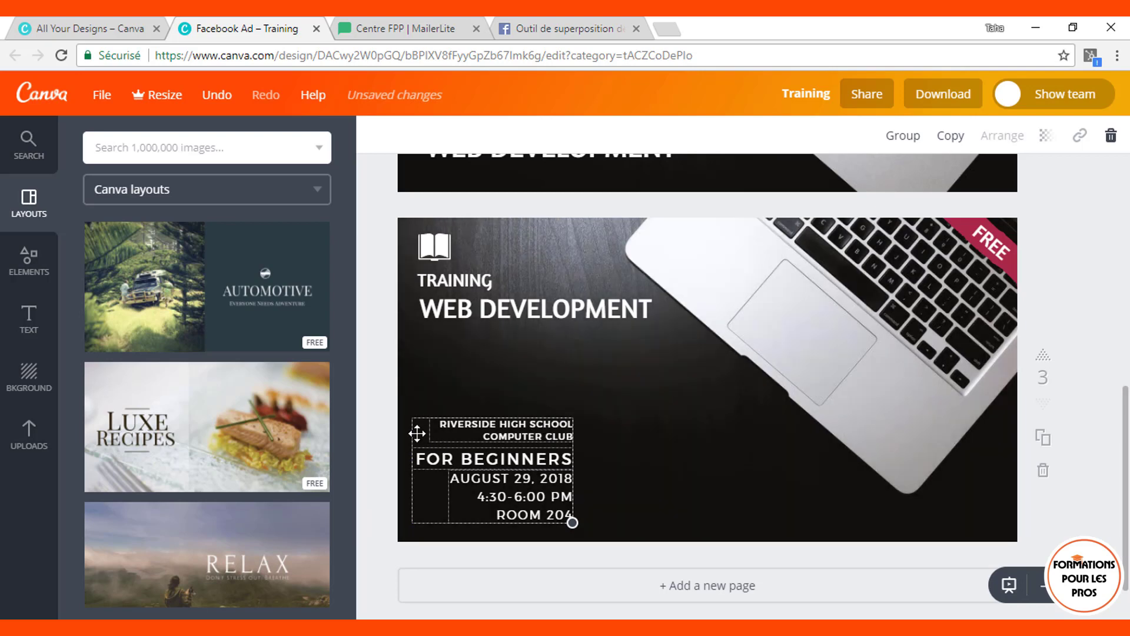
click(664, 446)
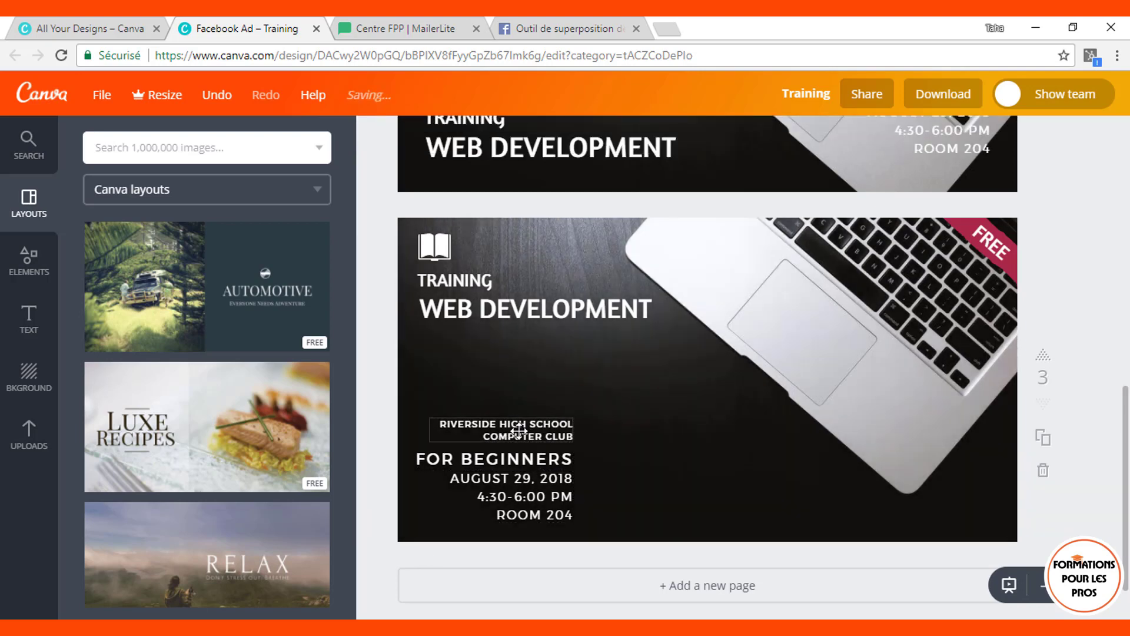
- Left-align the school name, "FOR BEGINNERS" and date, time and room texts along a common left edge on page 3
click(518, 432)
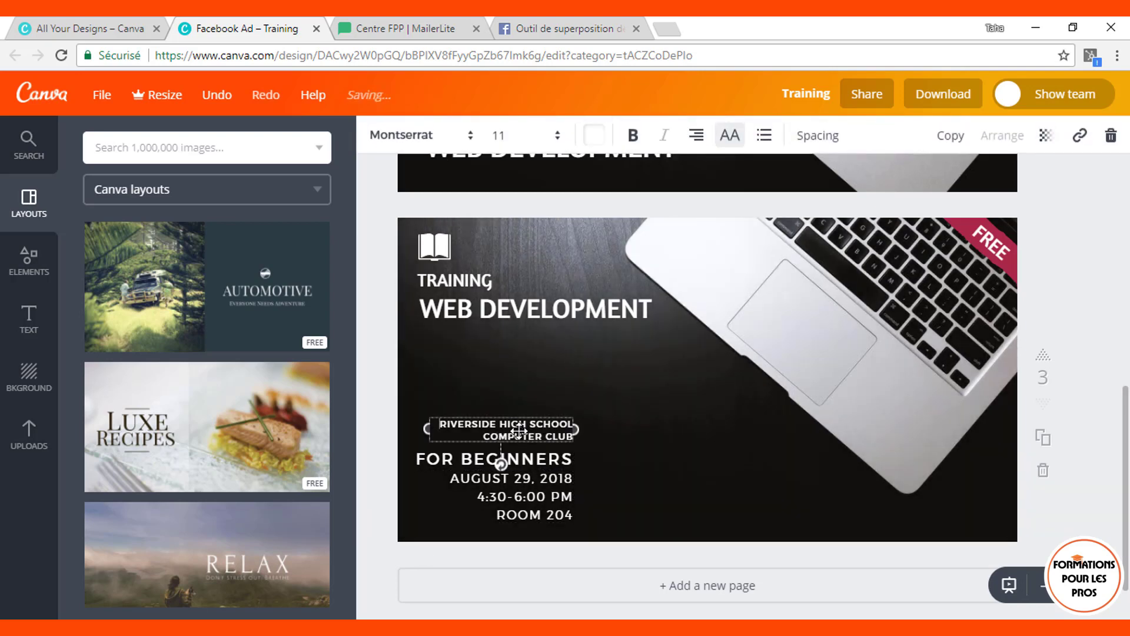
click(697, 136)
click(696, 186)
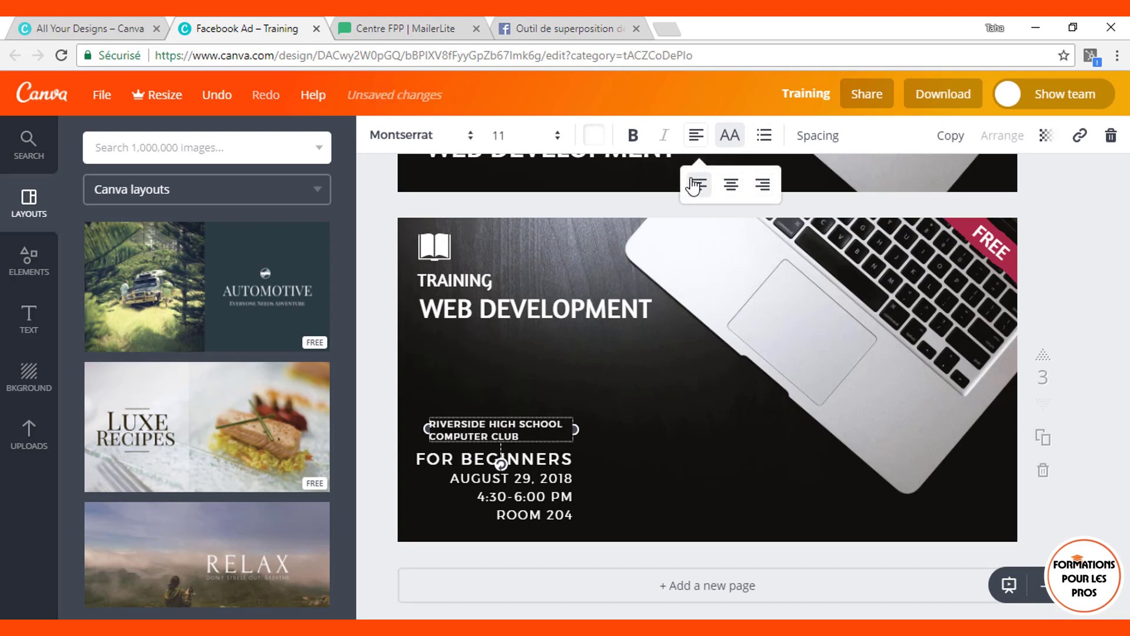
click(536, 462)
click(697, 136)
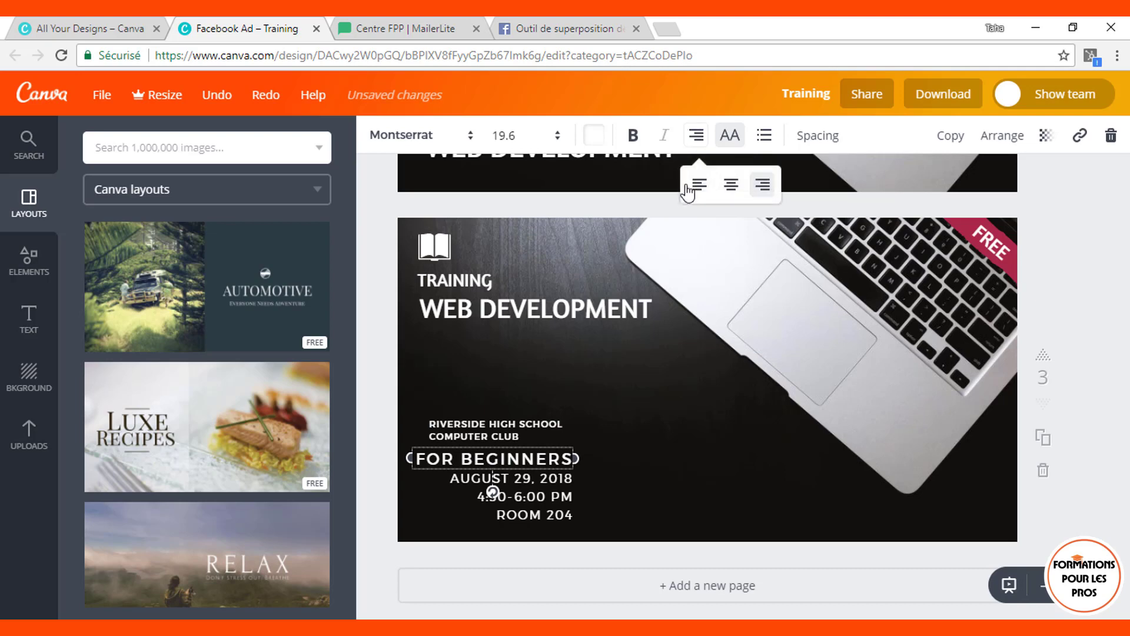
click(699, 187)
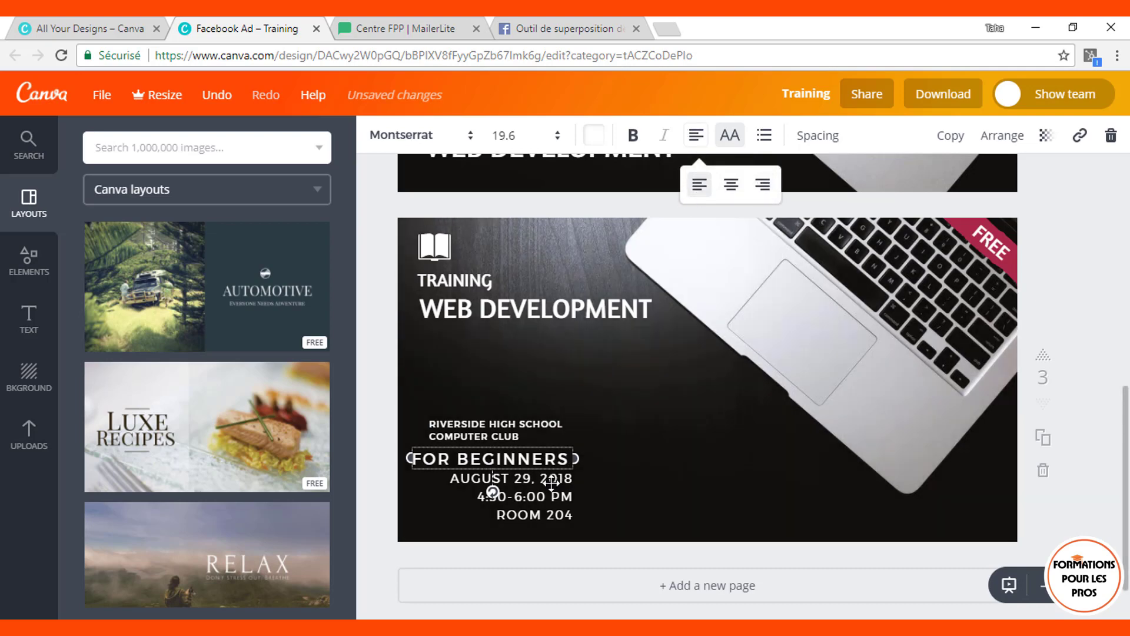
- Group the event detail texts on page 3 and shift the group slightly inward to line up with the title above
drag(596, 410, 438, 546)
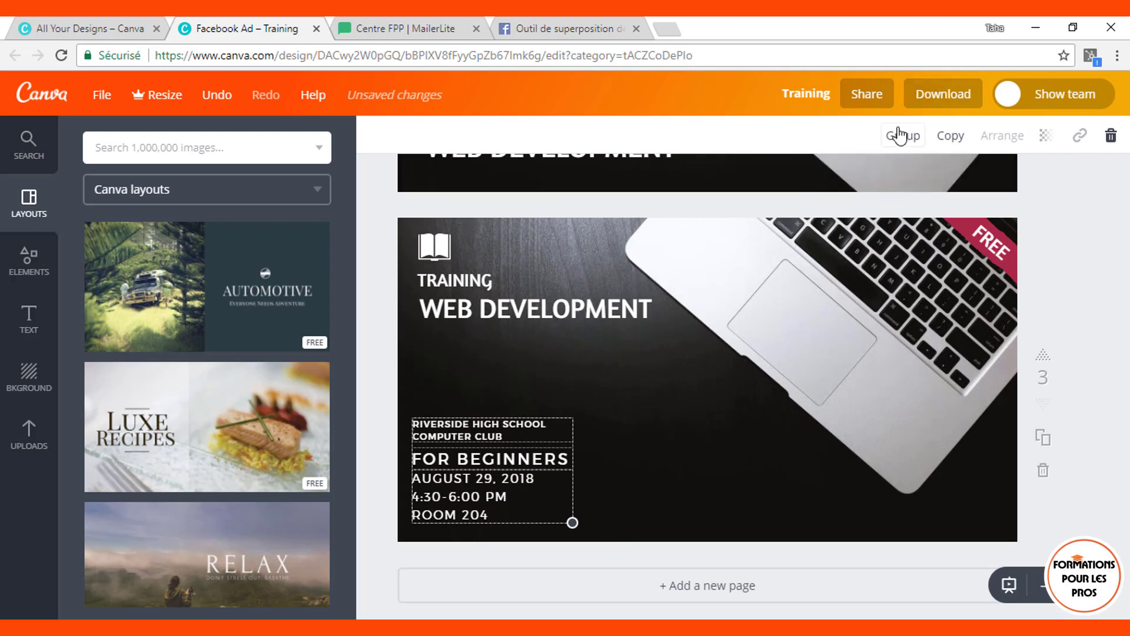
click(899, 135)
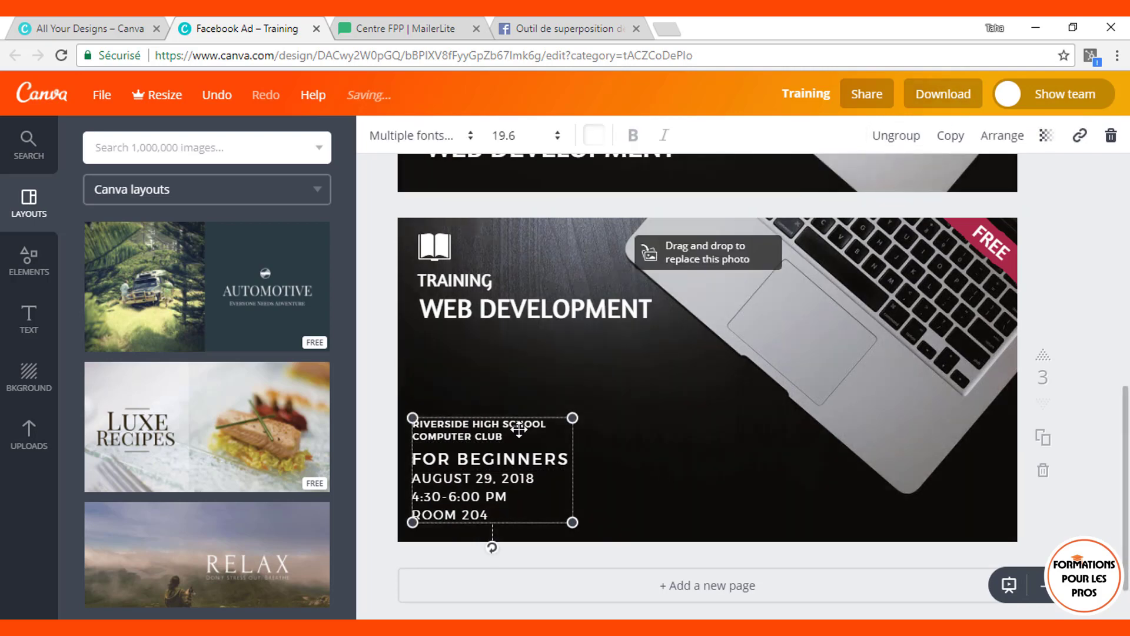
drag(516, 422, 525, 424)
drag(525, 424, 525, 424)
- Shrink the page 3 title group with the book icon further, to a text size of 29.6
click(624, 312)
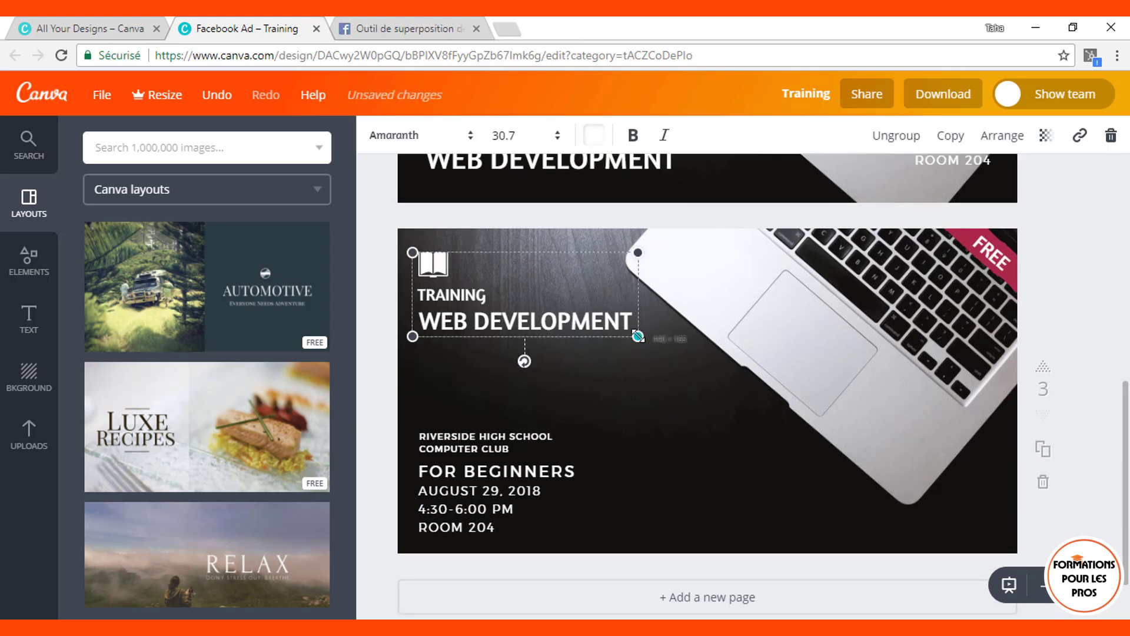
drag(638, 336, 630, 334)
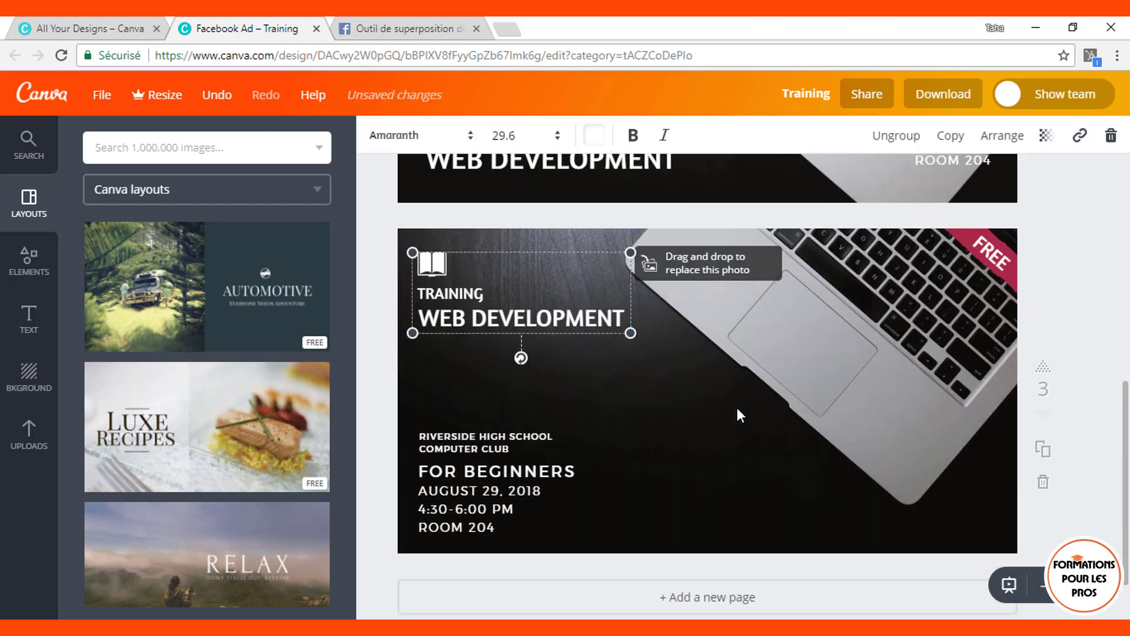
click(1093, 447)
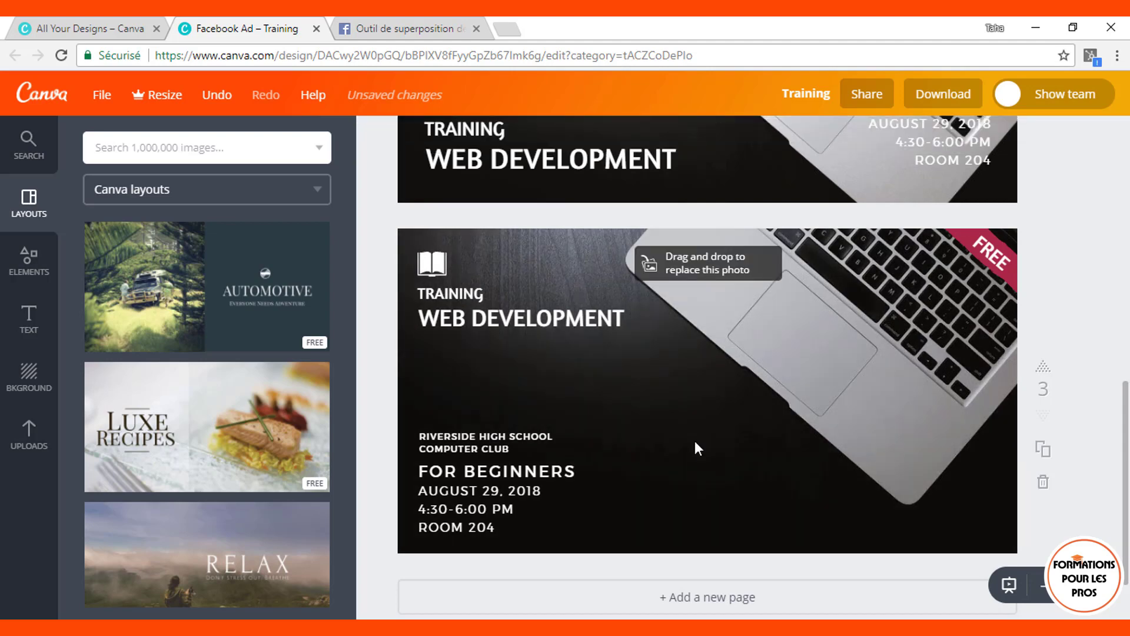
- Download only page 3 of the design as a JPG
click(948, 96)
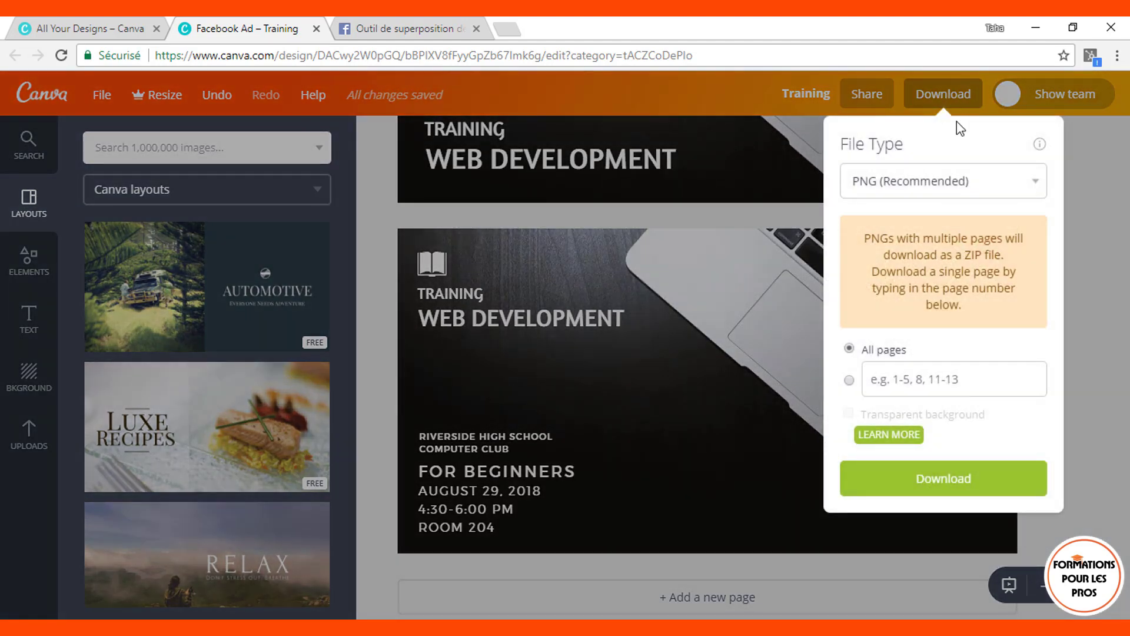
click(922, 199)
click(903, 208)
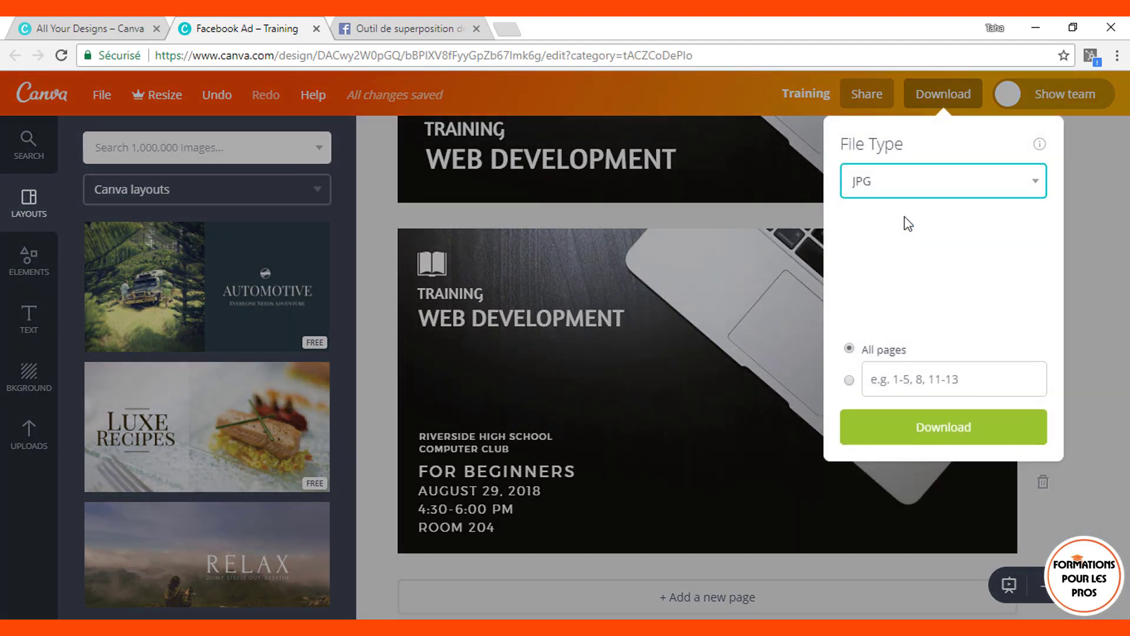
click(894, 371)
text(3)
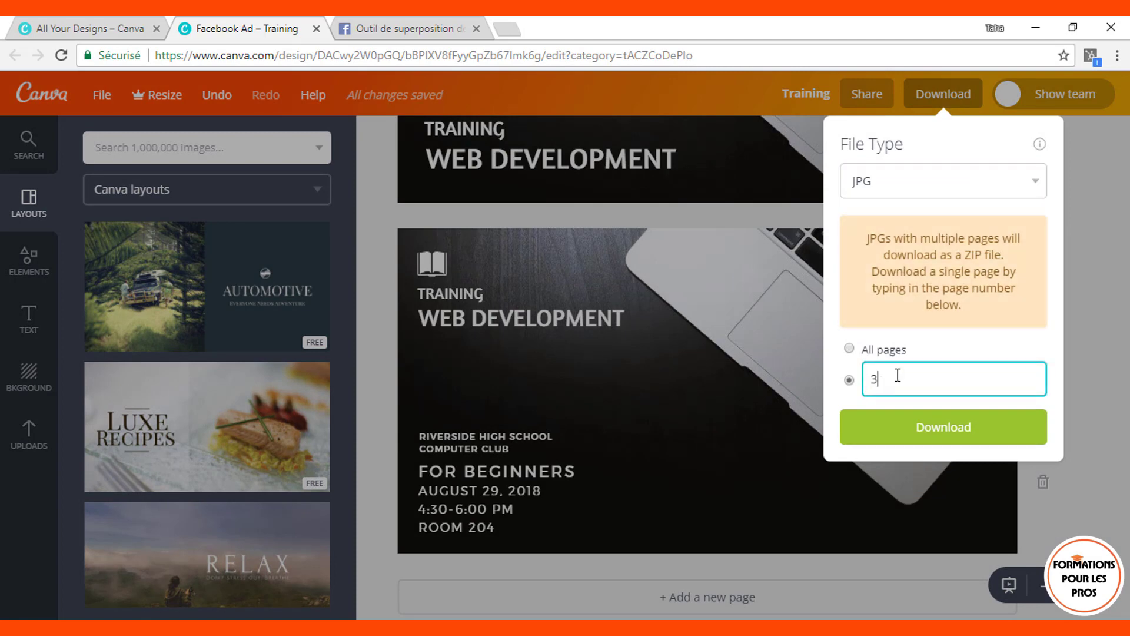
click(930, 435)
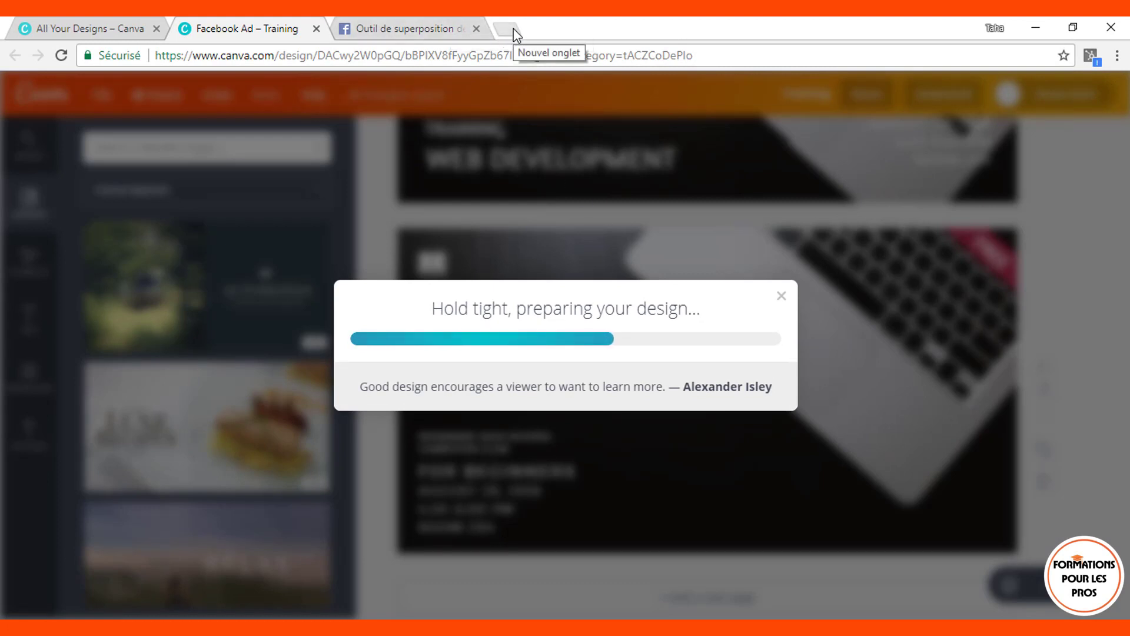
- Upload Training (5).jpg to Facebook's image text check, and return to the Canva design, dismissing the download message
click(382, 27)
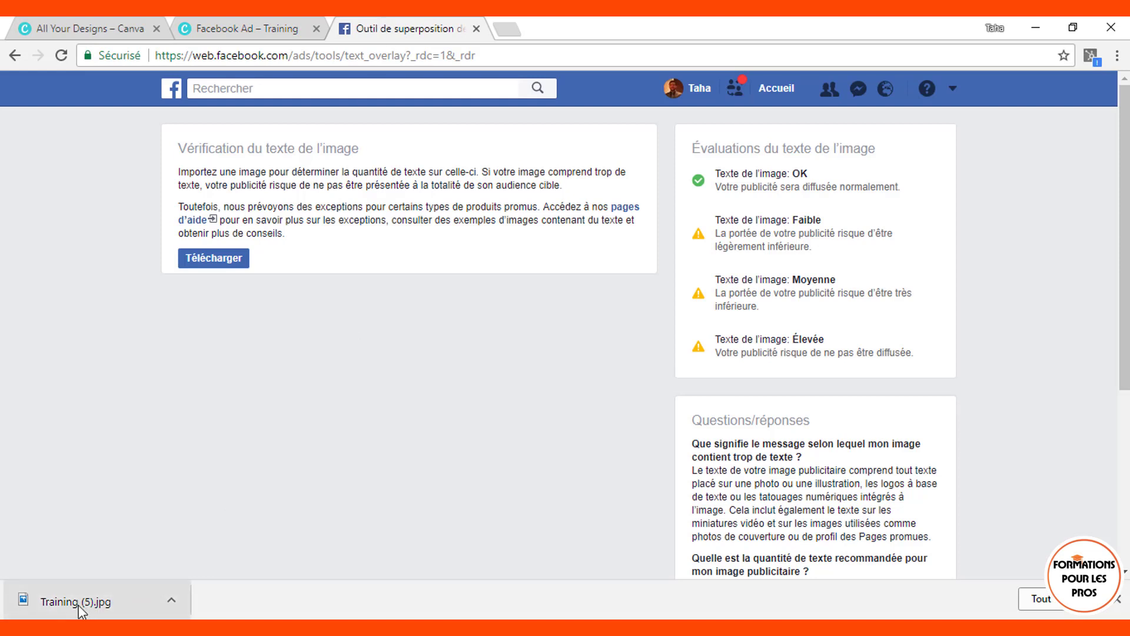
drag(79, 605, 310, 241)
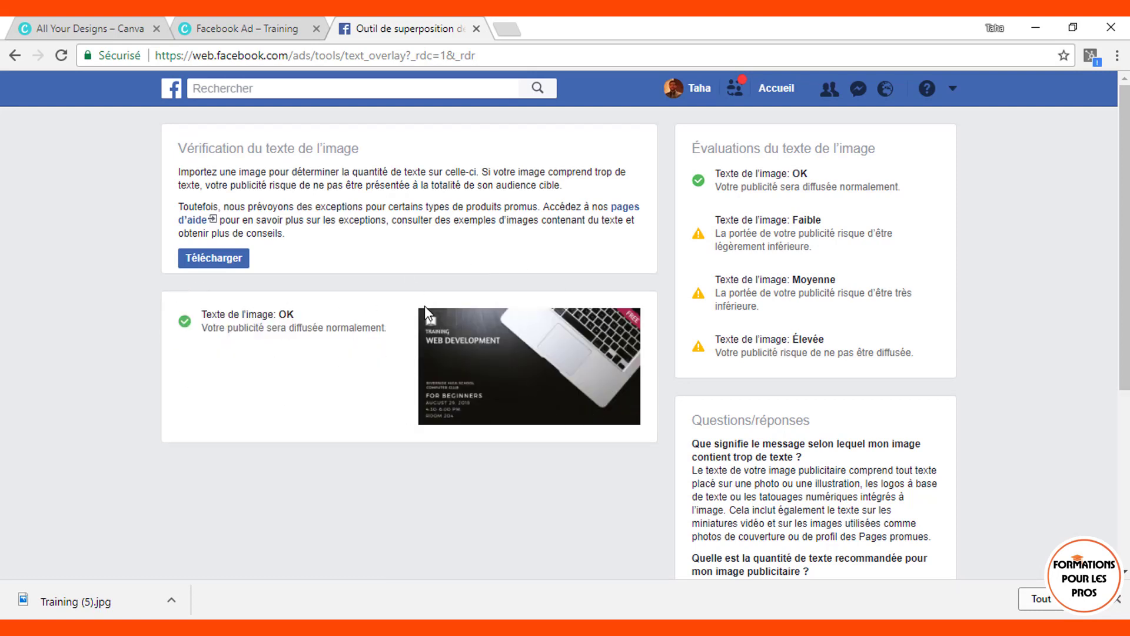
click(247, 26)
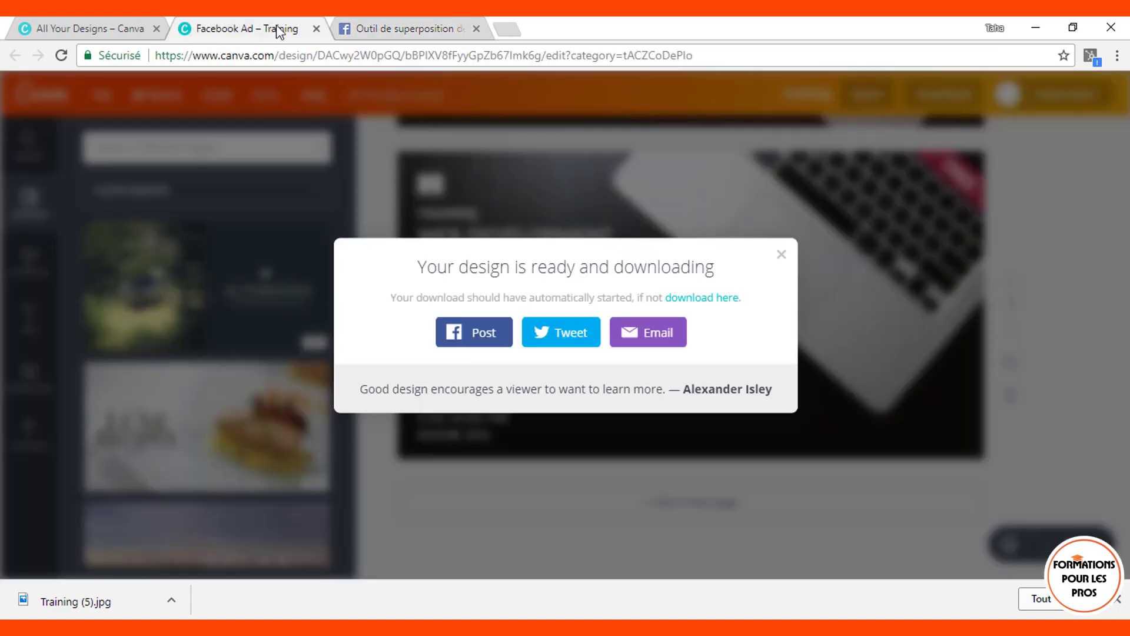
click(780, 257)
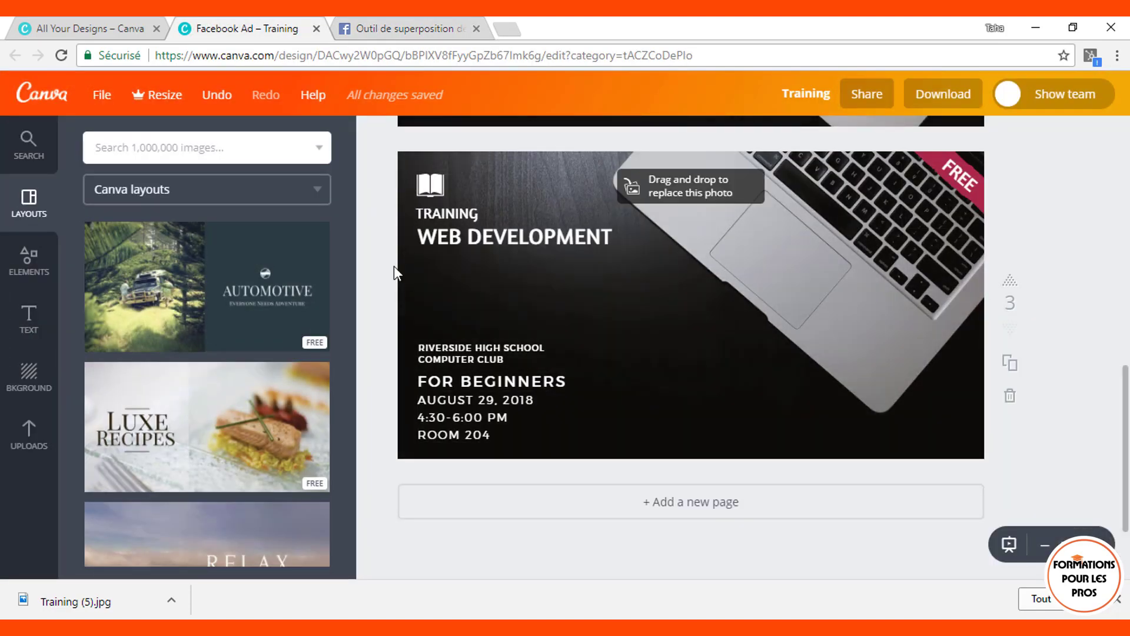